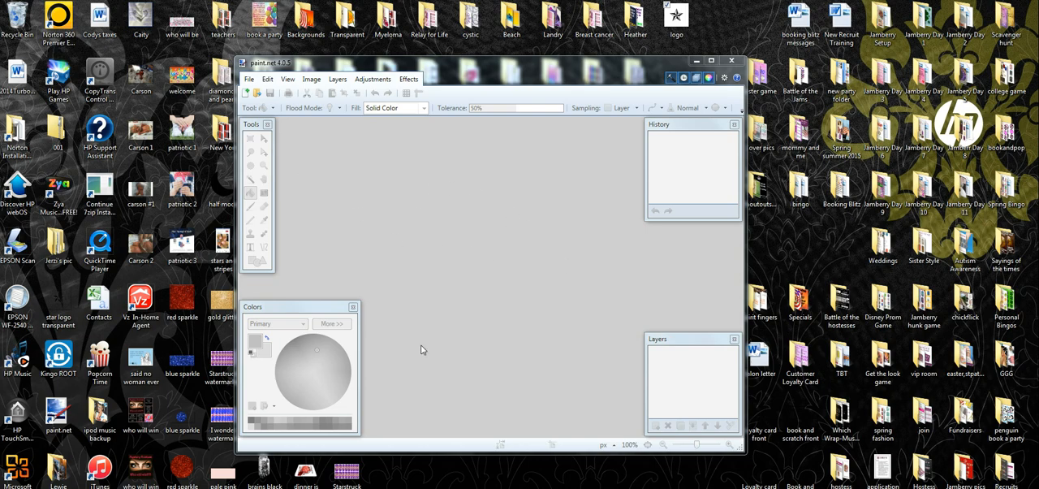
click(247, 81)
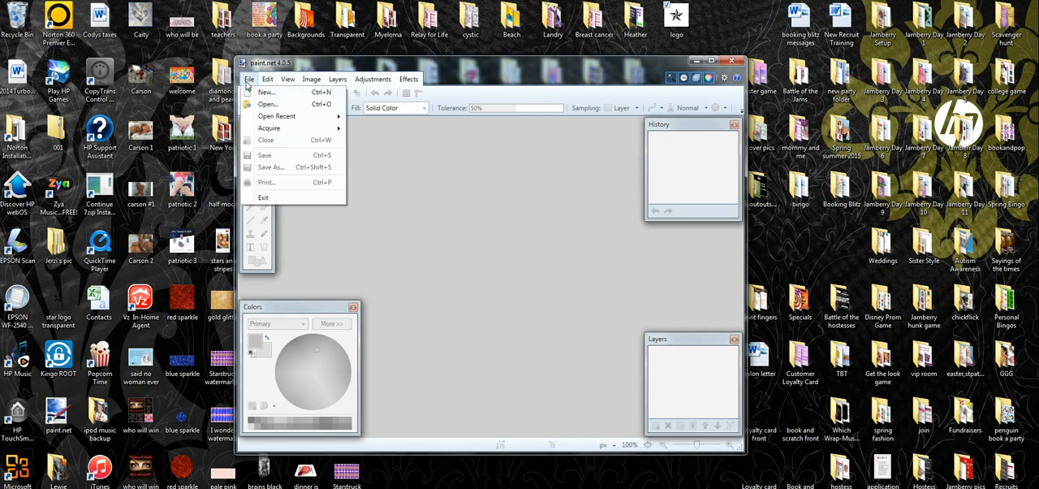
click(270, 105)
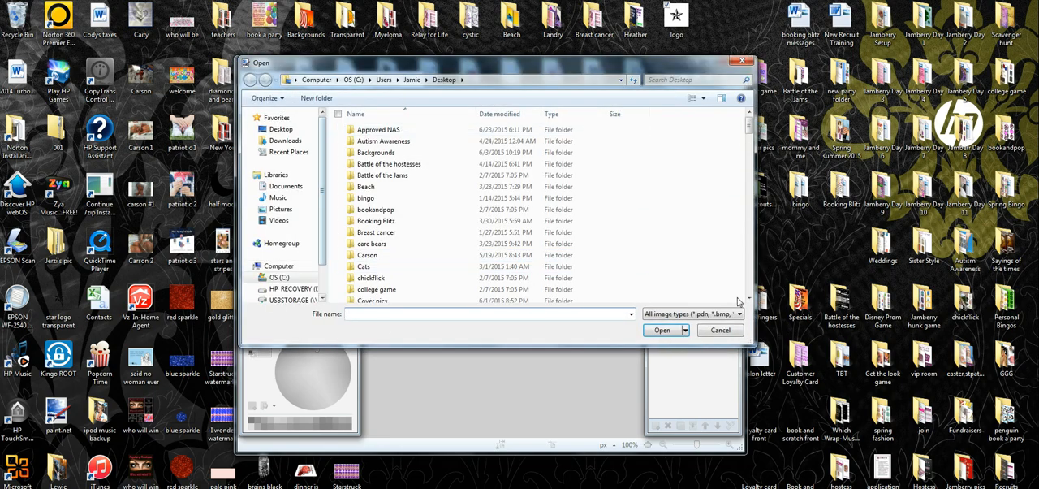
click(742, 61)
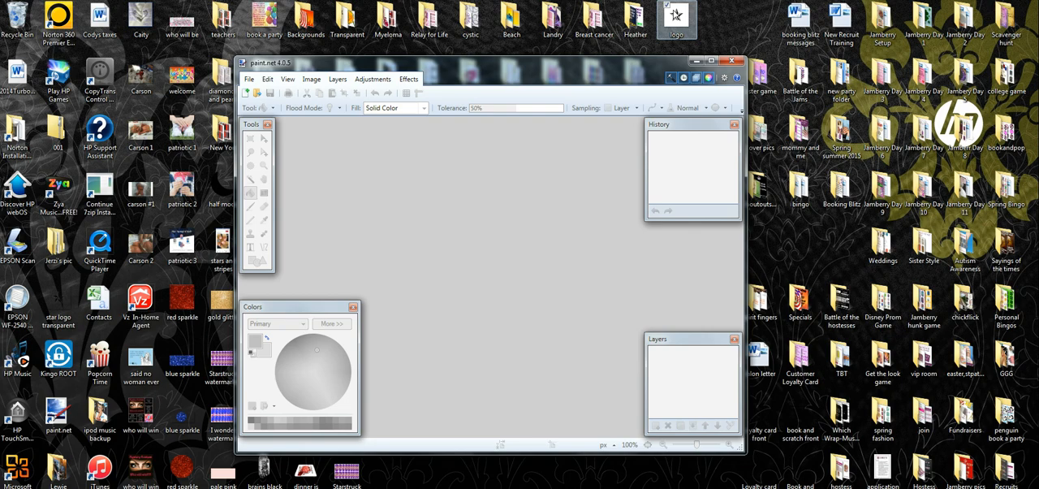
Open the desktop's logo image and erase the white background around the star using a Magic Wand selection
drag(677, 15, 528, 262)
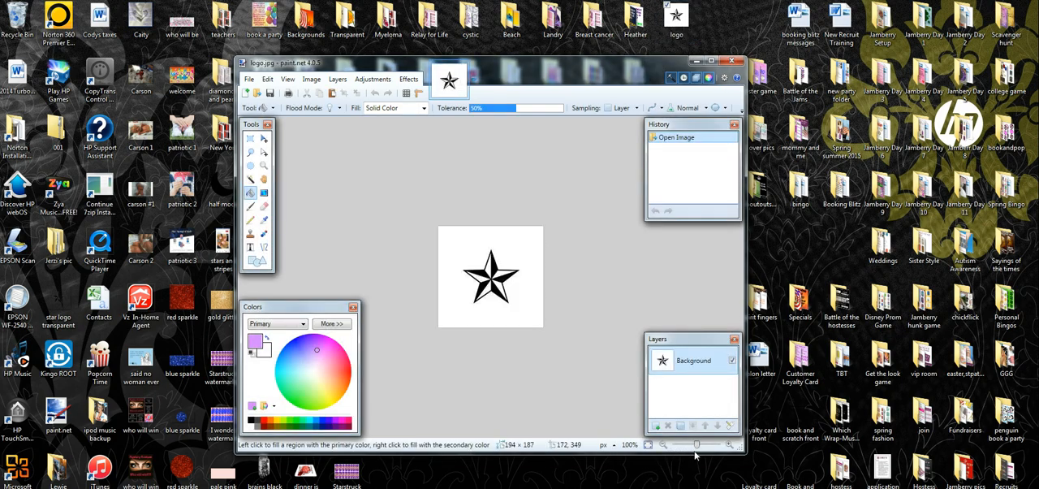
drag(697, 445, 702, 446)
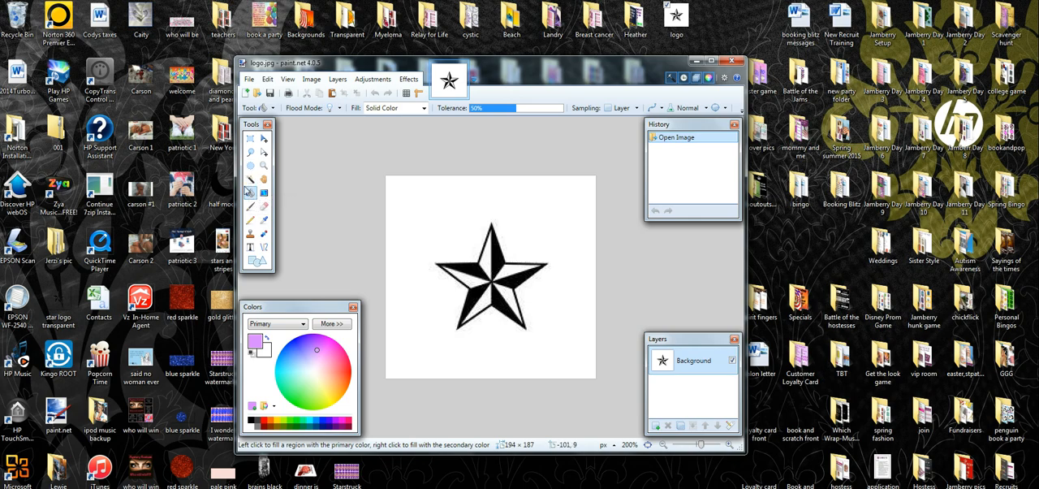
click(251, 180)
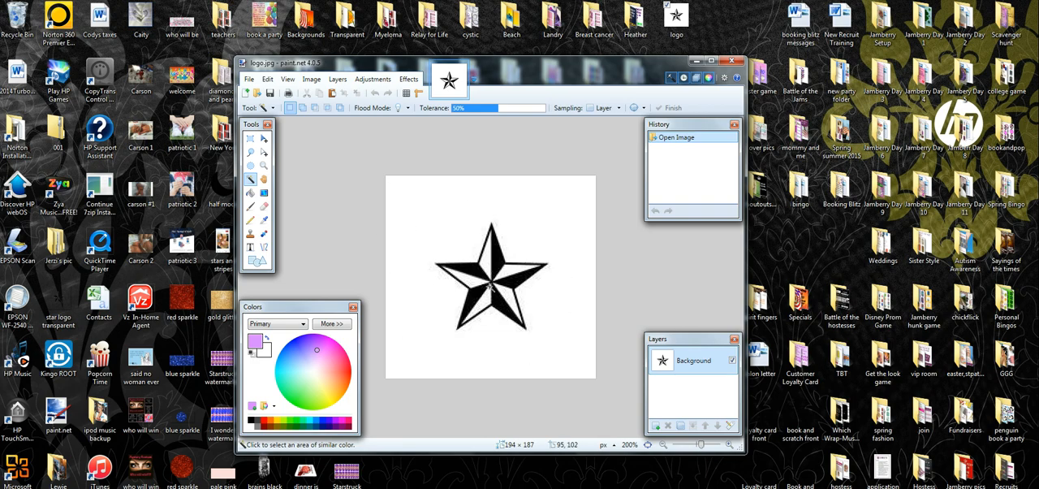
click(536, 199)
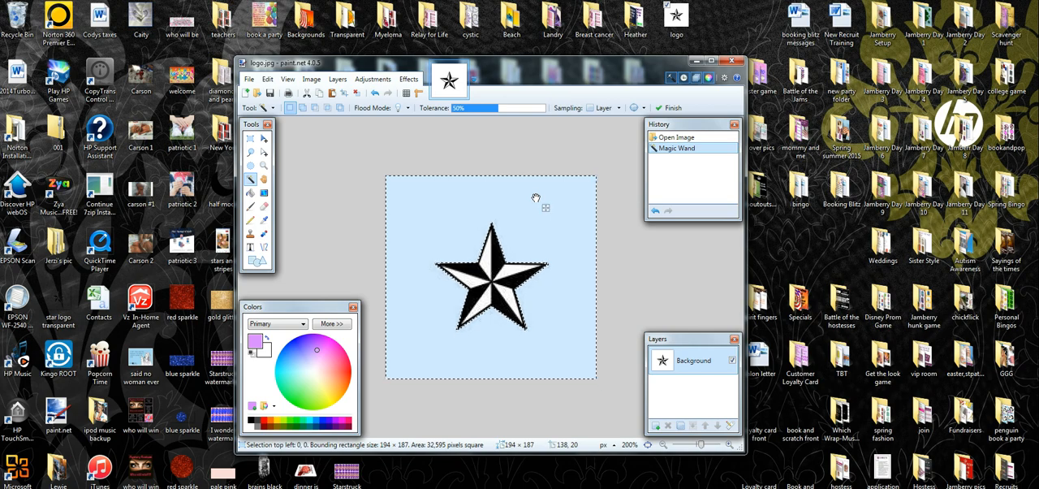
key(Delete)
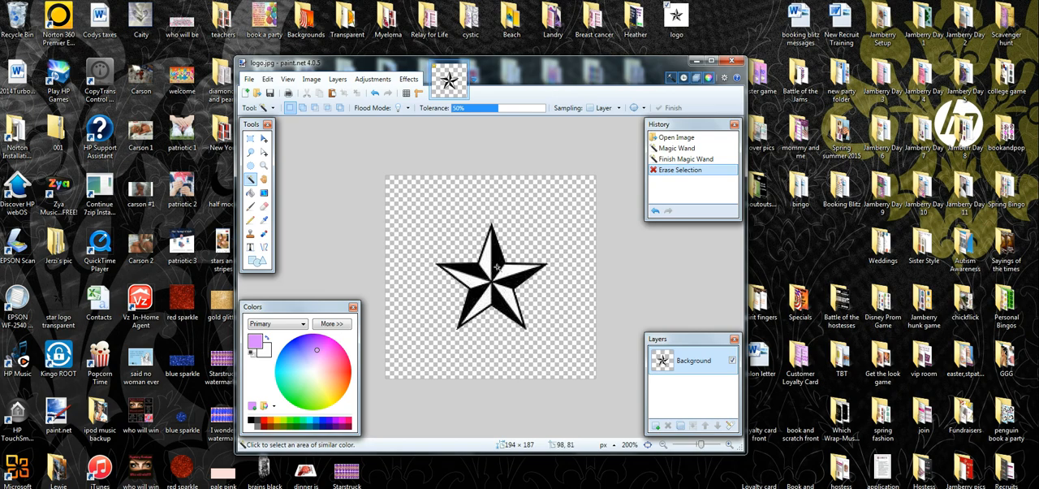
Try filling two of the star's white sections with pink using the Paint Bucket, and roll back both fills
click(252, 194)
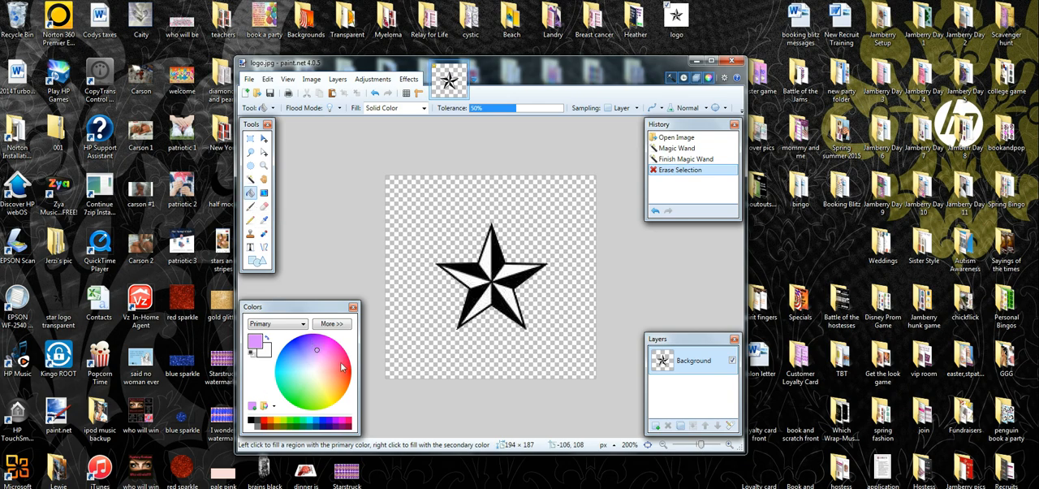
click(320, 349)
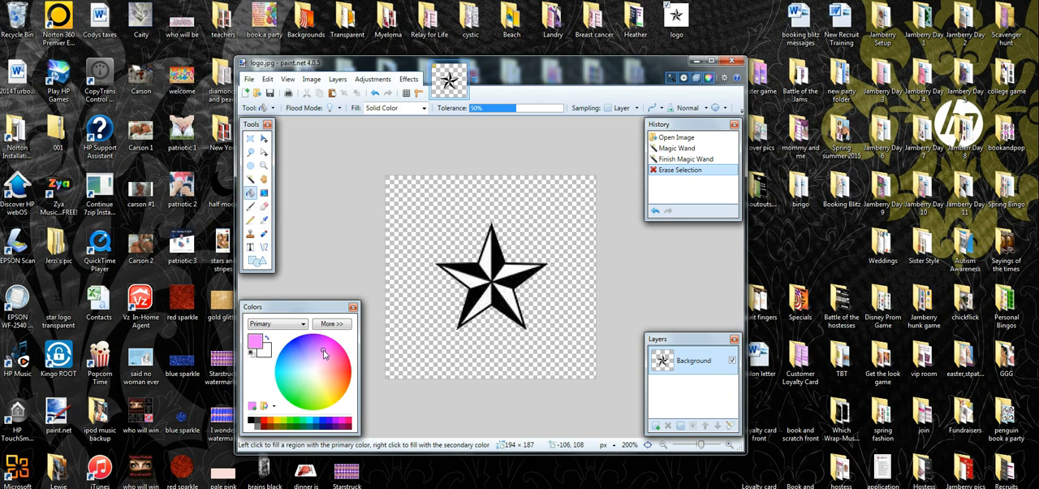
click(469, 277)
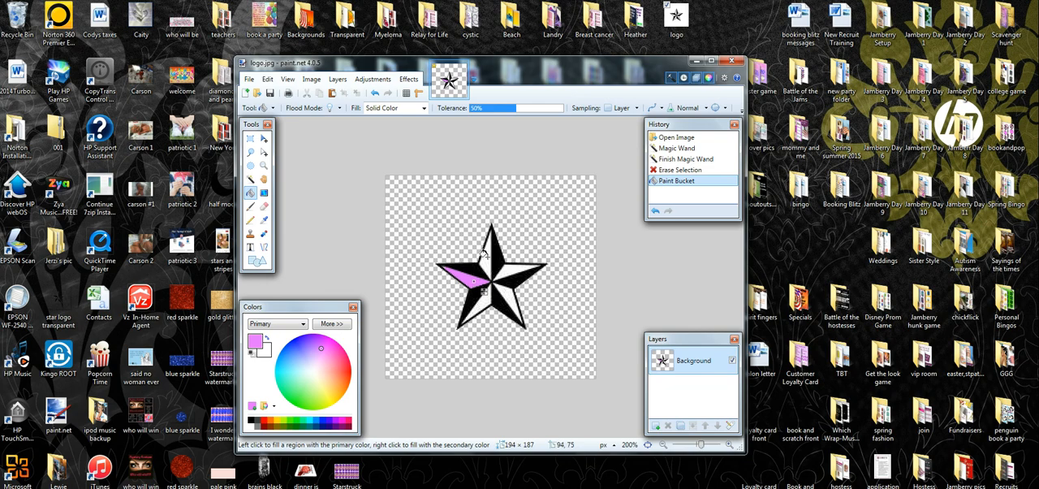
click(486, 257)
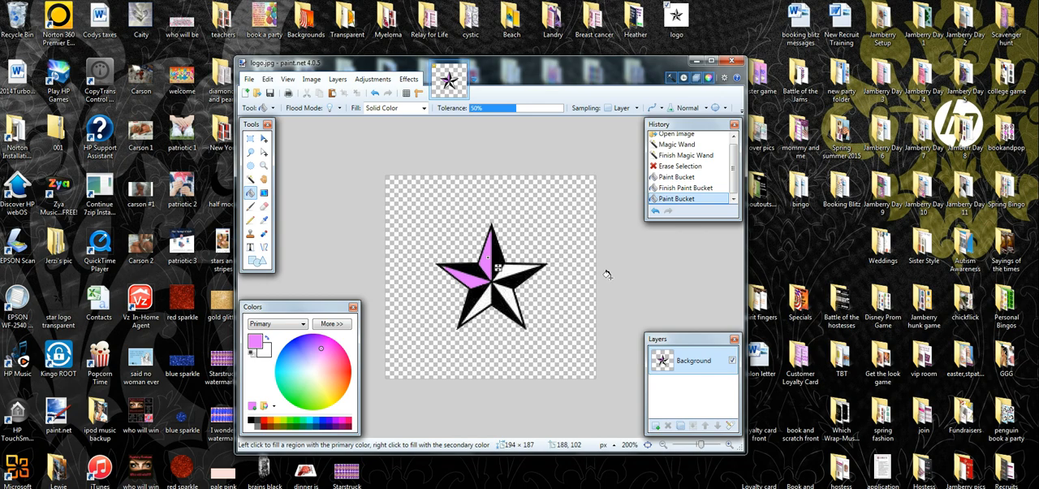
click(672, 167)
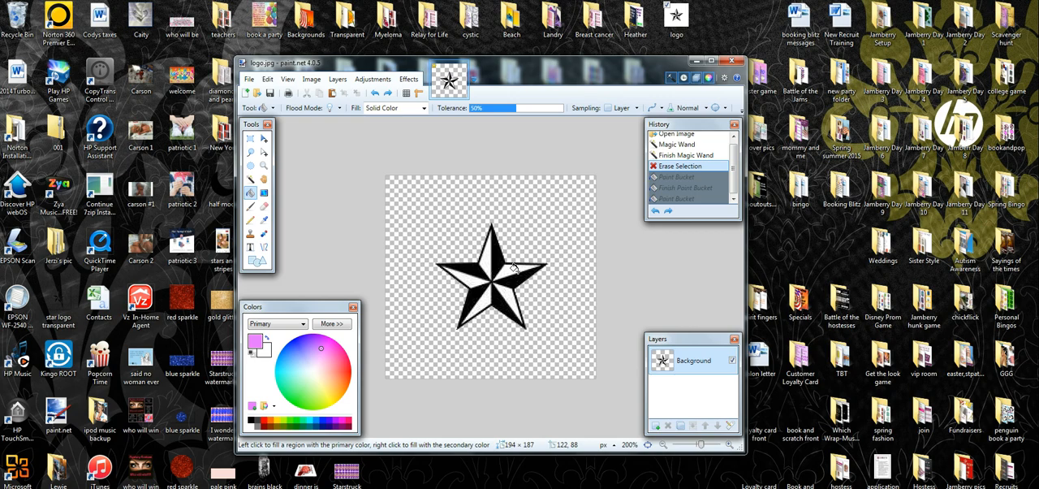
Save the star image to the Desktop as a GIF named "logo transparent", accepting the offered save configuration
click(249, 81)
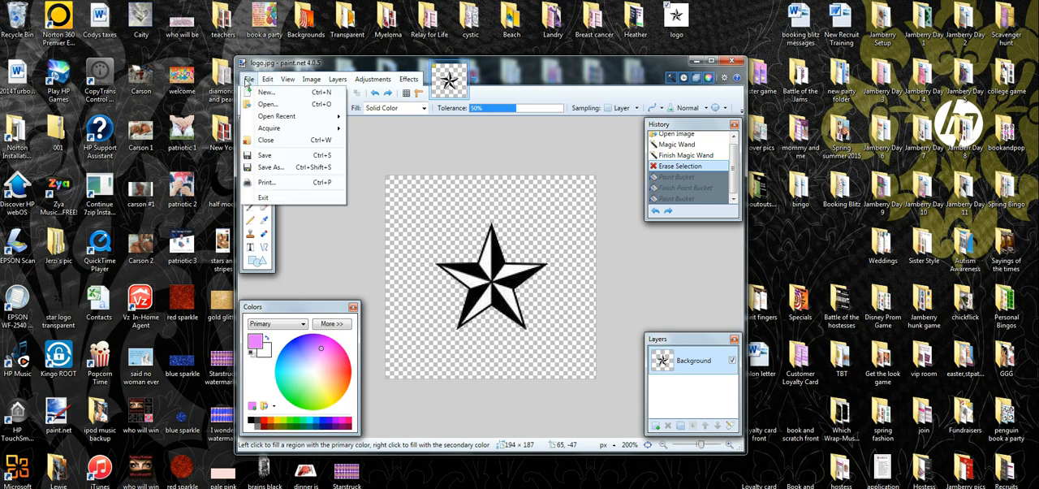
click(270, 169)
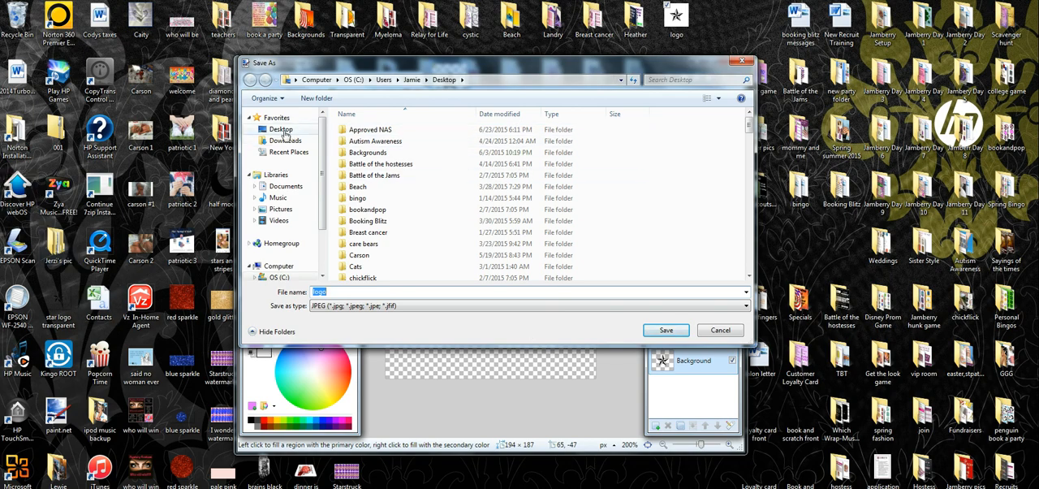
click(284, 133)
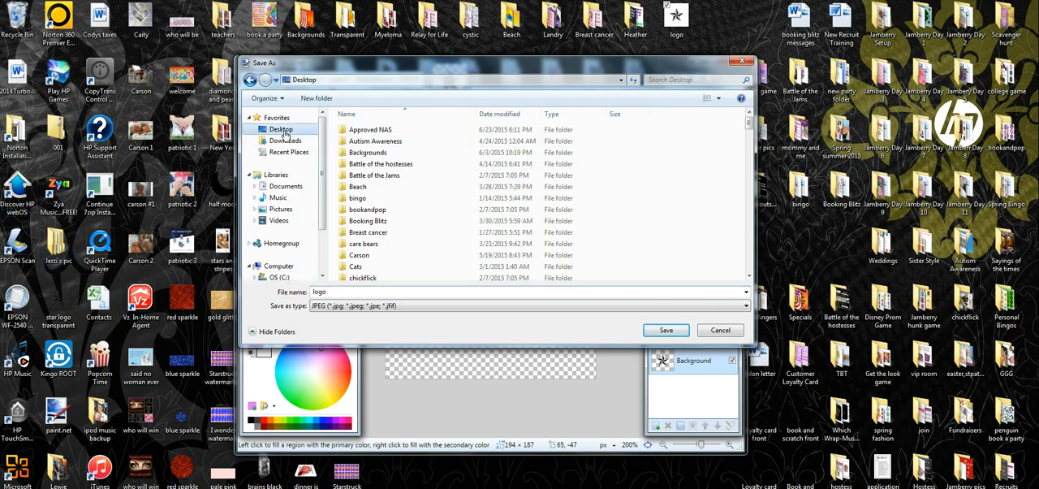
click(329, 291)
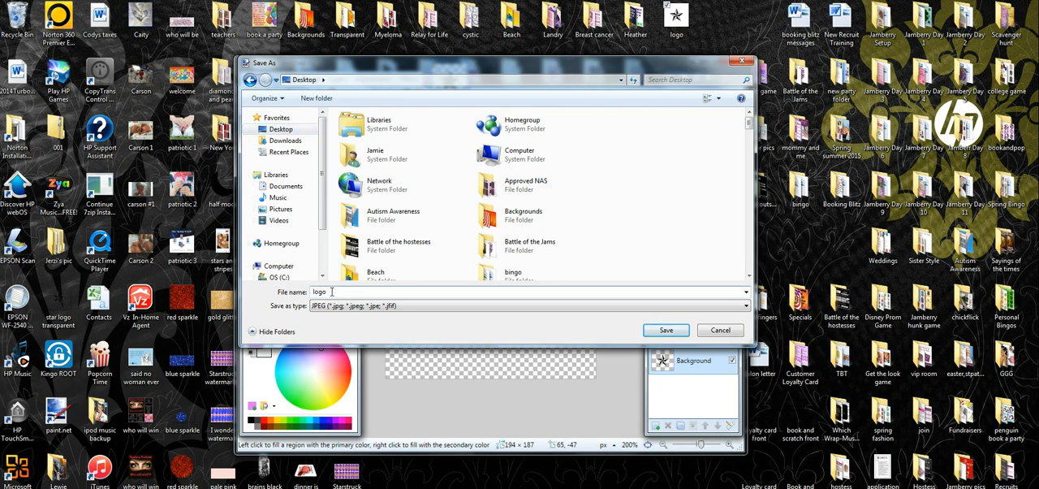
text(transparent)
click(744, 311)
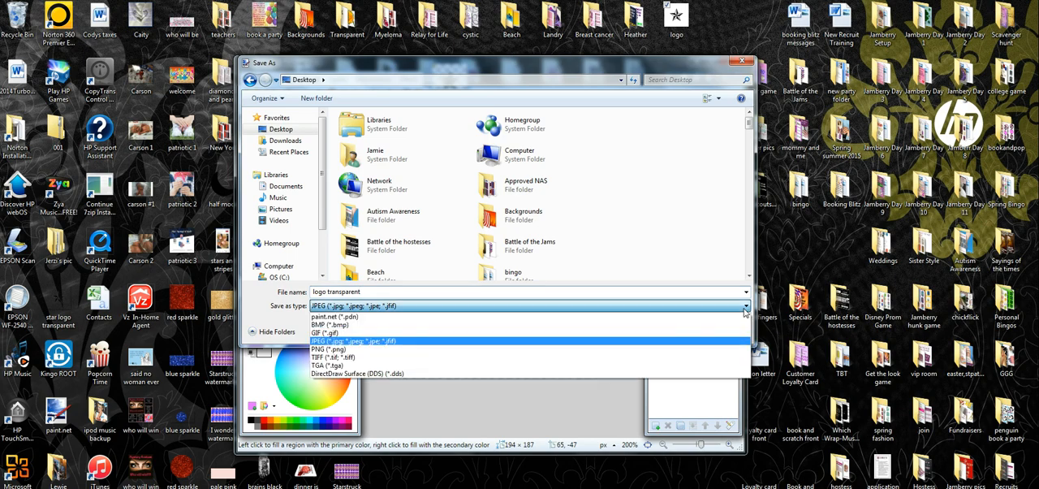
click(330, 333)
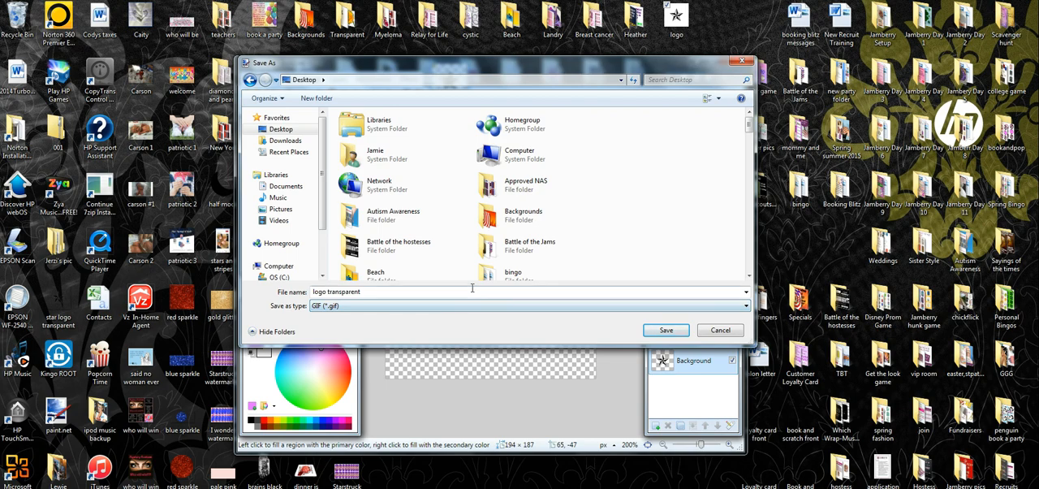
click(664, 332)
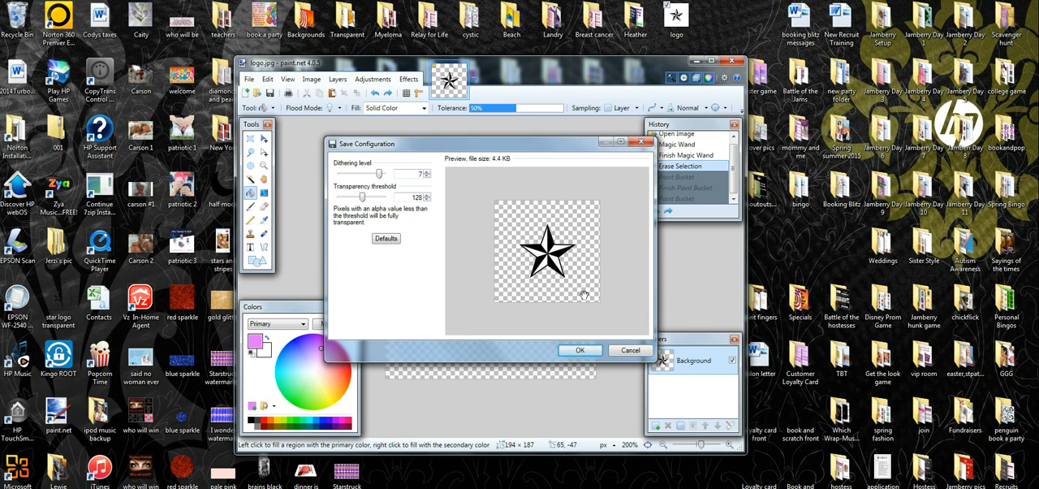
click(580, 350)
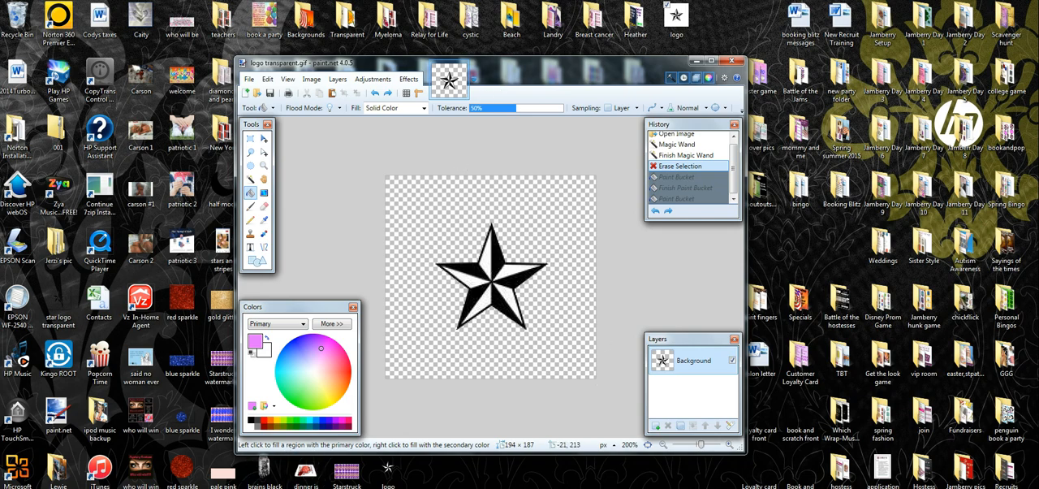
Switch to the browser and bring the blue-dress princess picture from the image results into paint.net, opening it as a separate image
click(214, 487)
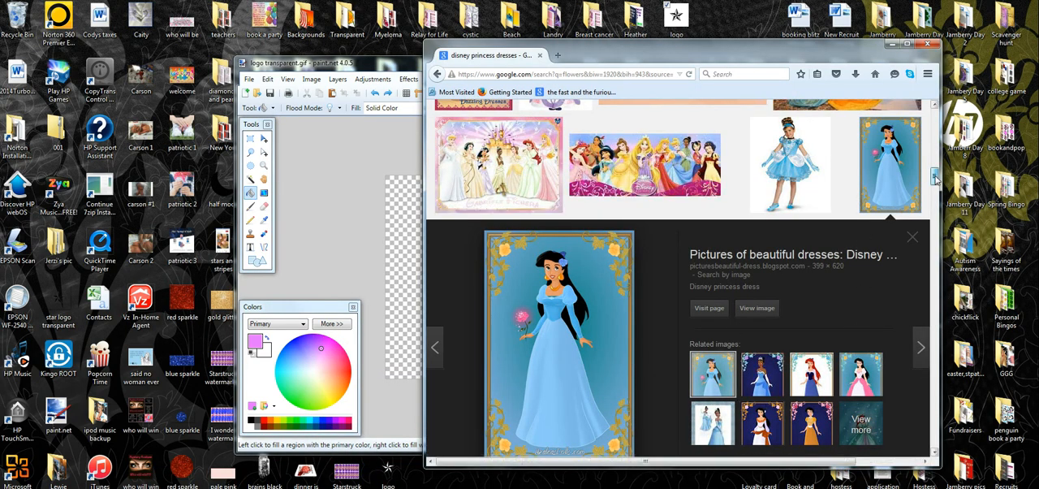
drag(935, 176, 936, 184)
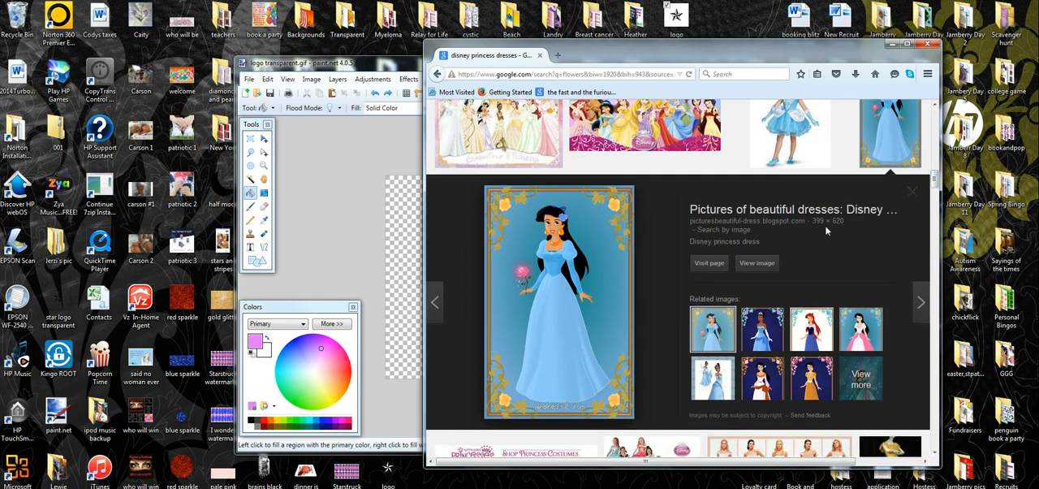
drag(582, 333, 382, 283)
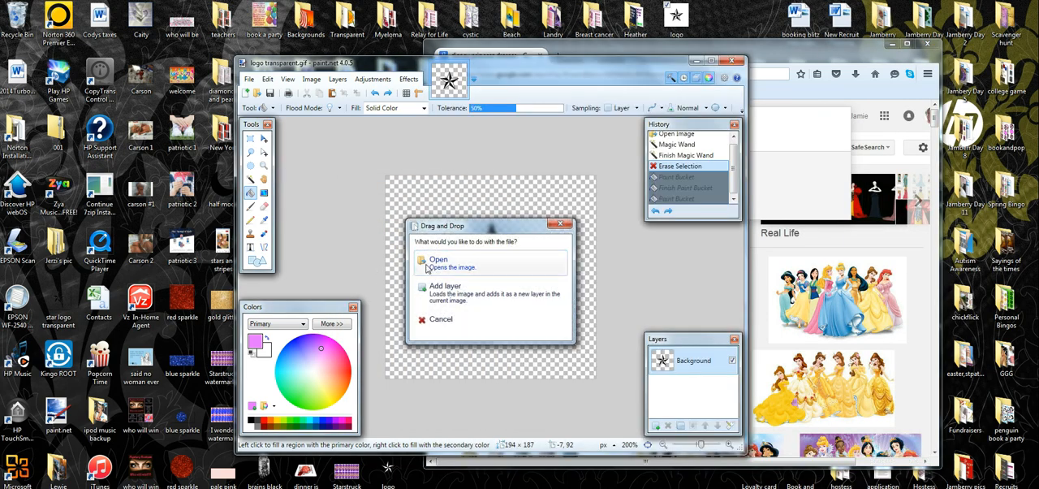
click(428, 268)
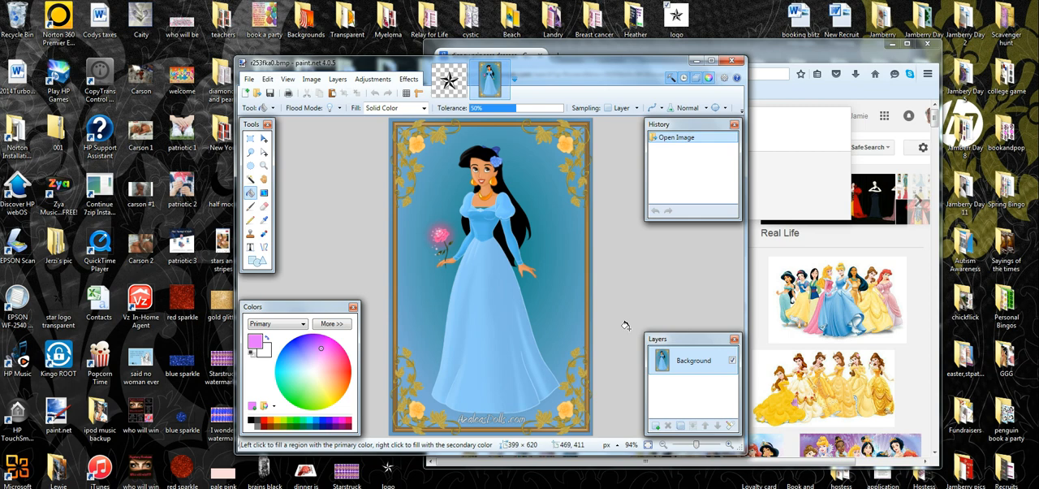
With the browser minimized, try erasing the teal background around the princess with the Magic Wand, and revert to the originally opened image
click(250, 179)
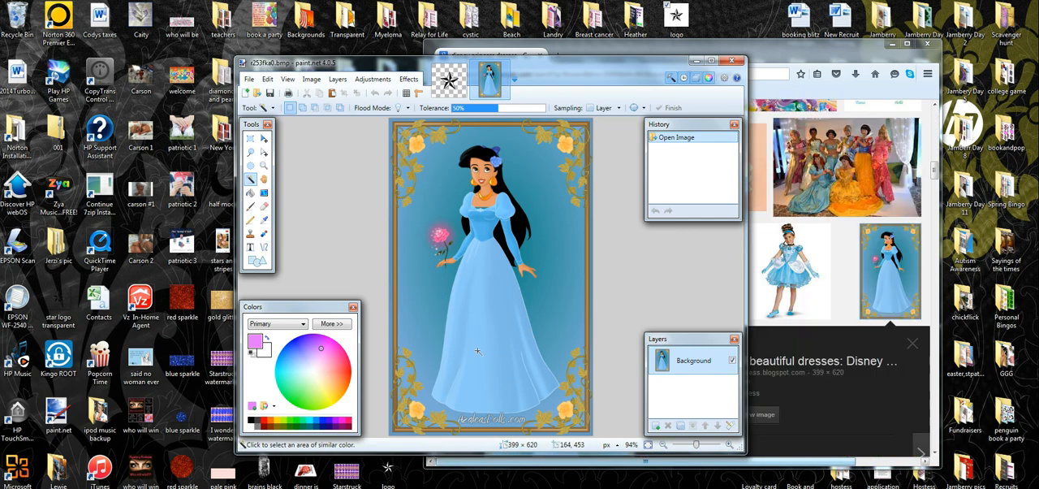
click(898, 46)
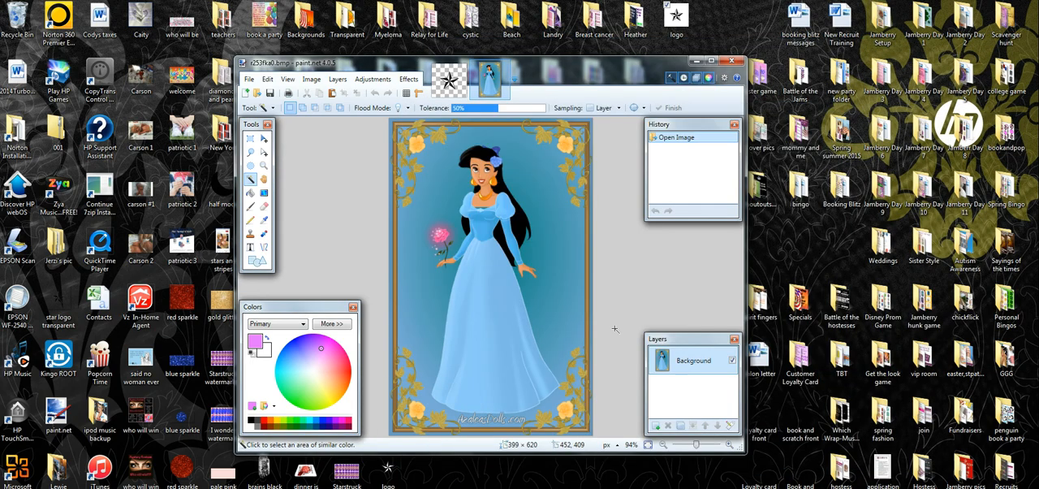
click(557, 268)
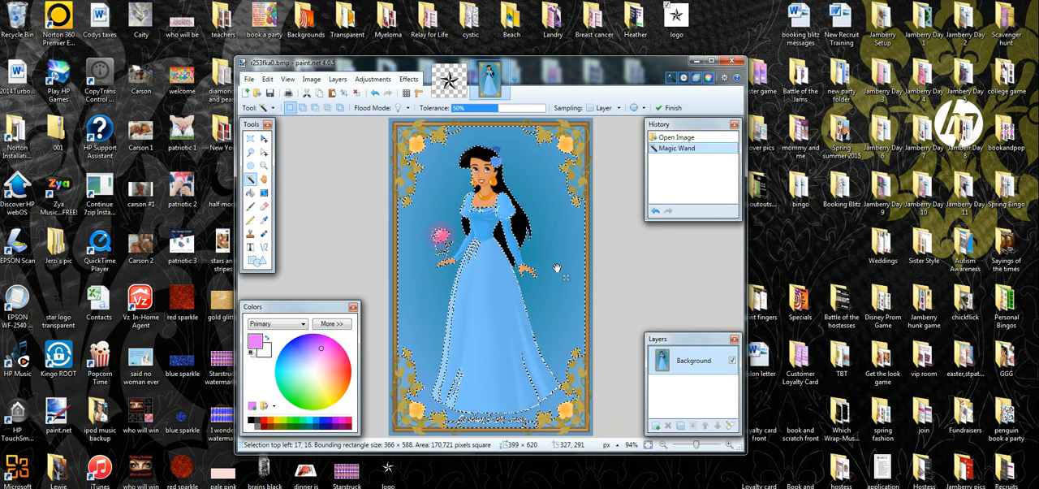
key(Delete)
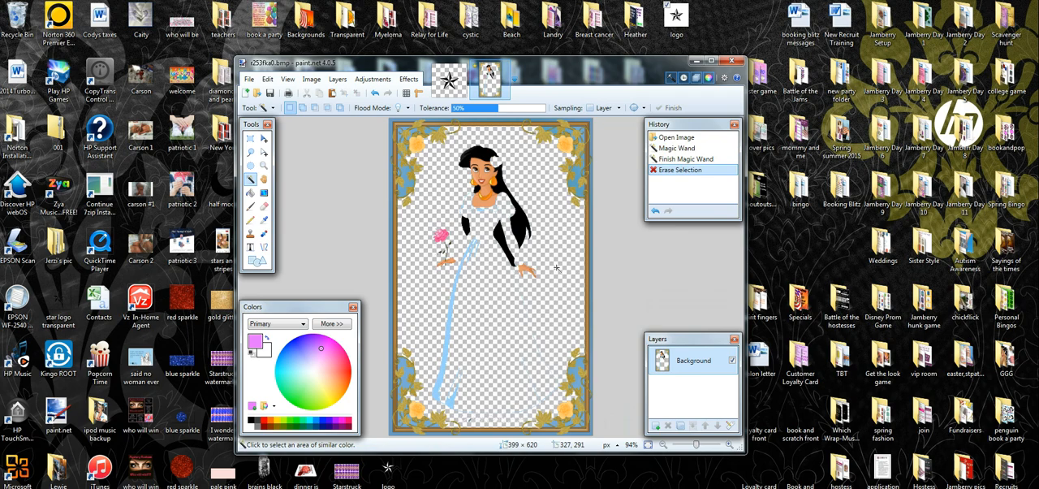
click(682, 160)
click(679, 138)
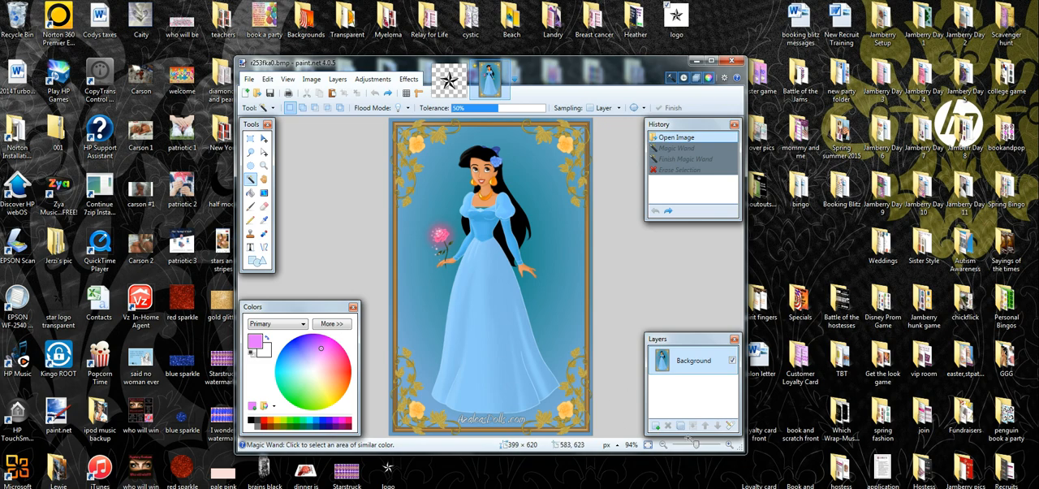
Try erasing a short strip between the dress edge and the hair tip near the open hand, using the Eraser at brush width 3
drag(696, 449, 704, 449)
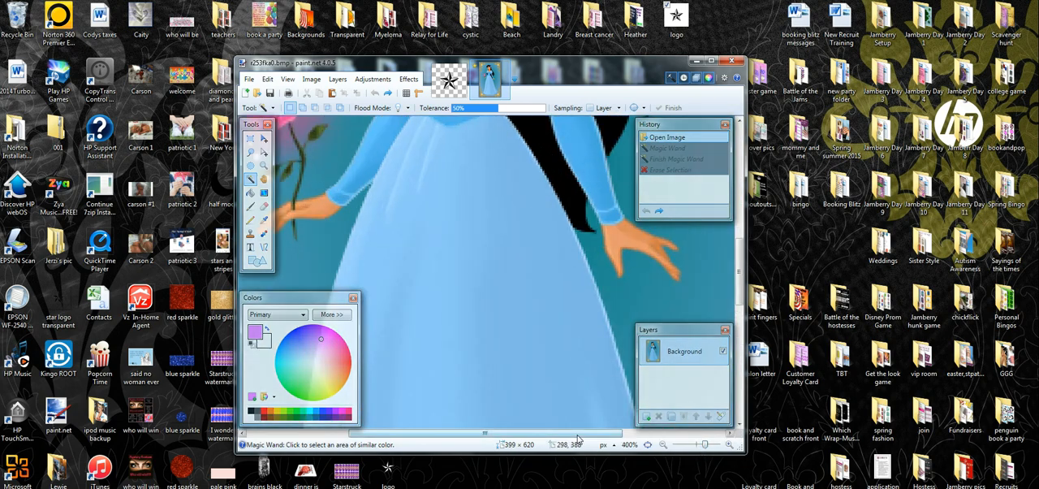
drag(578, 434, 661, 435)
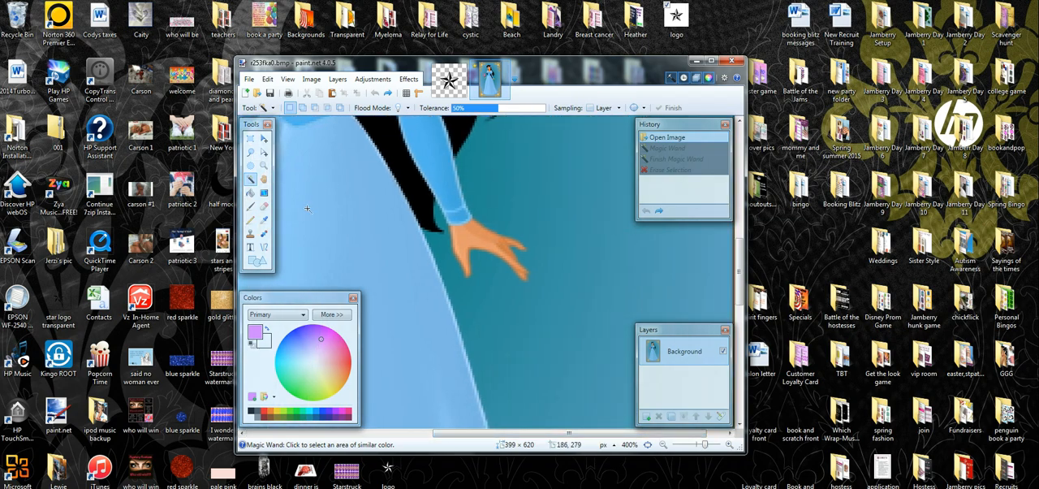
click(264, 207)
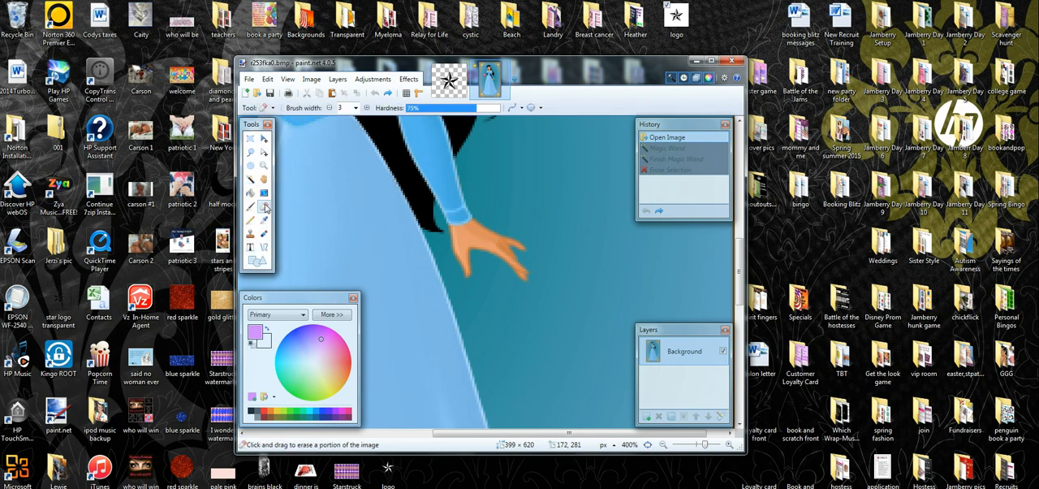
click(356, 109)
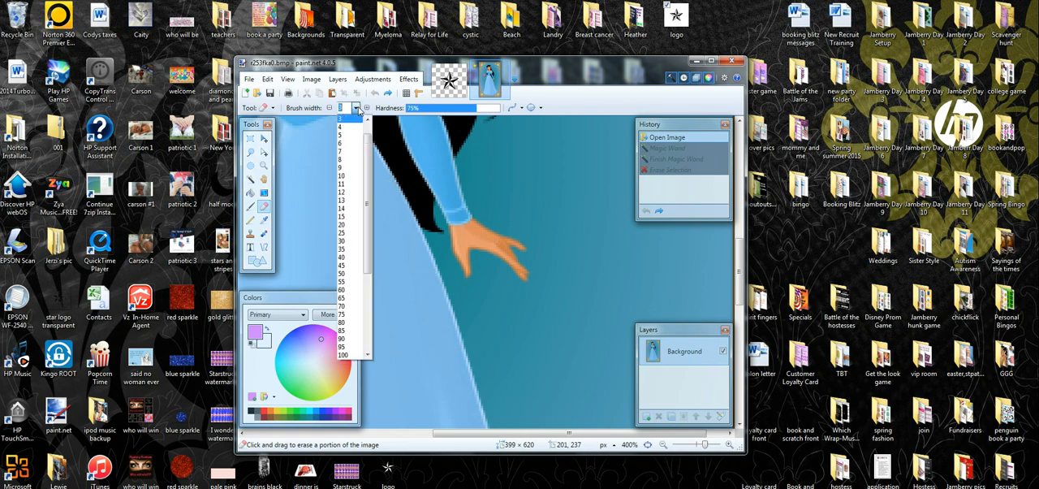
click(347, 119)
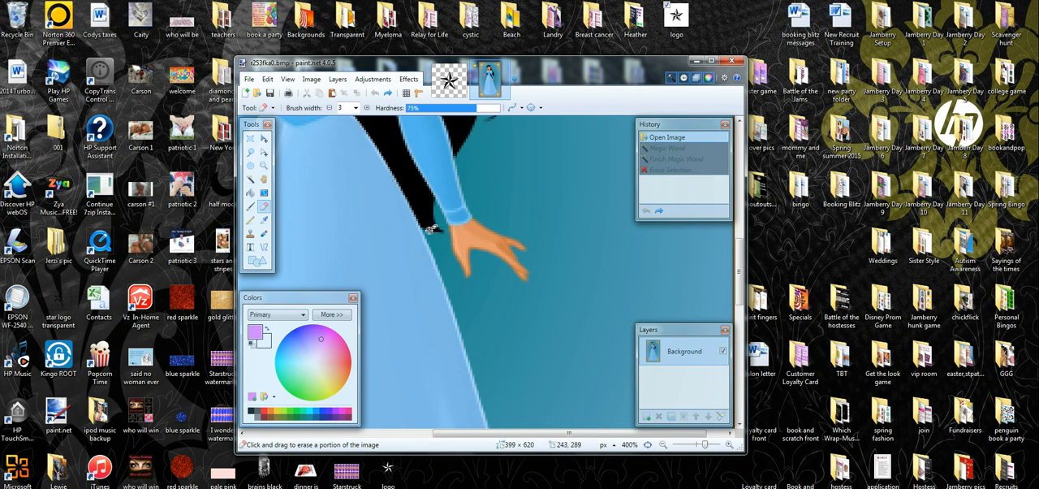
mouse_move(430, 230)
mouse_down()
mouse_move(432, 241)
mouse_move(422, 216)
mouse_up()
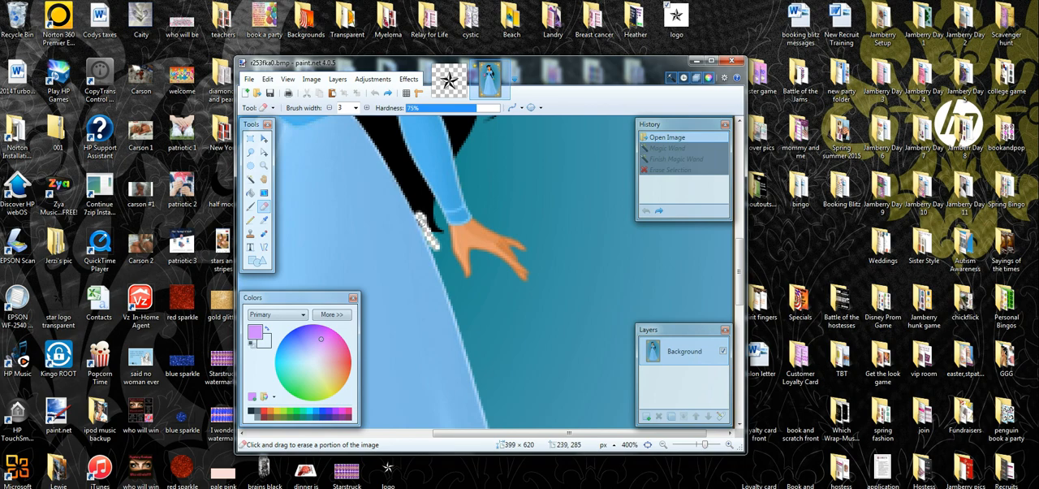
drag(423, 219, 424, 221)
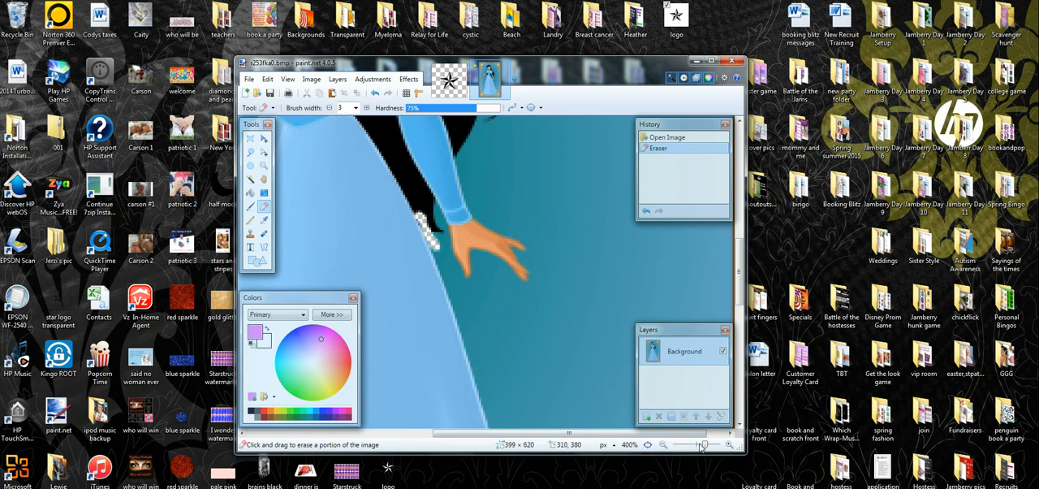
Try erasing a large patch of teal background beside the puffed sleeve and long hair with an Eraser brush width of 25
drag(704, 446, 698, 445)
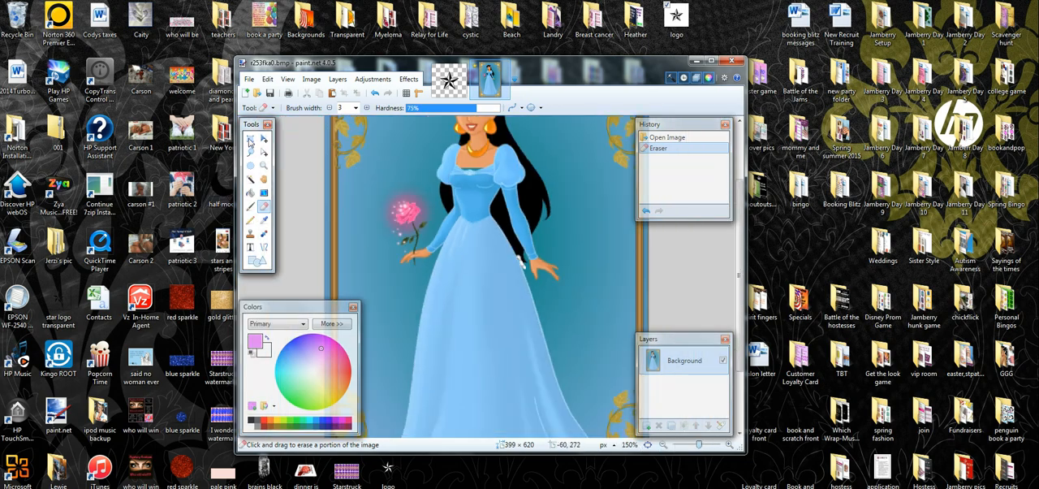
click(355, 108)
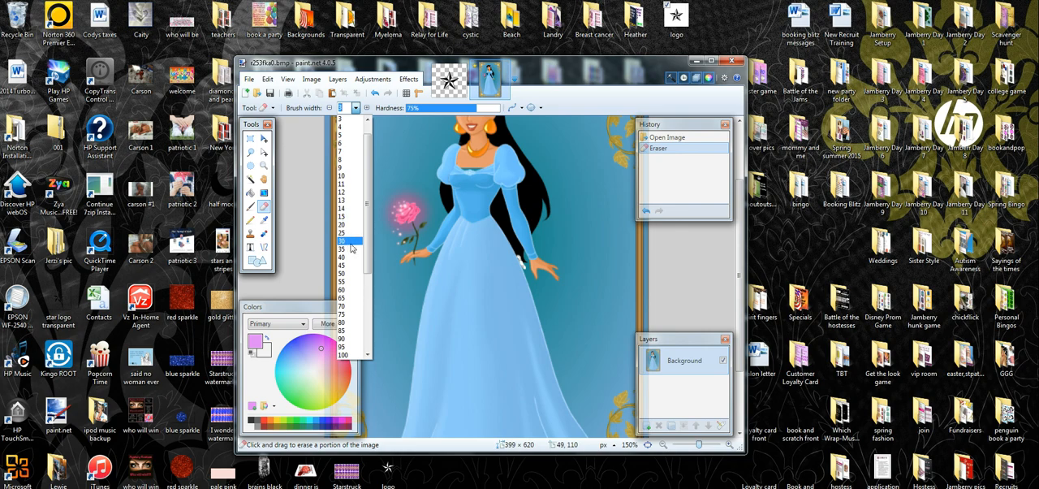
click(343, 236)
mouse_move(536, 193)
mouse_down()
mouse_move(608, 193)
mouse_move(568, 195)
mouse_move(555, 150)
mouse_move(546, 195)
mouse_move(541, 138)
mouse_move(556, 130)
mouse_move(622, 157)
mouse_move(618, 203)
mouse_move(579, 166)
mouse_up()
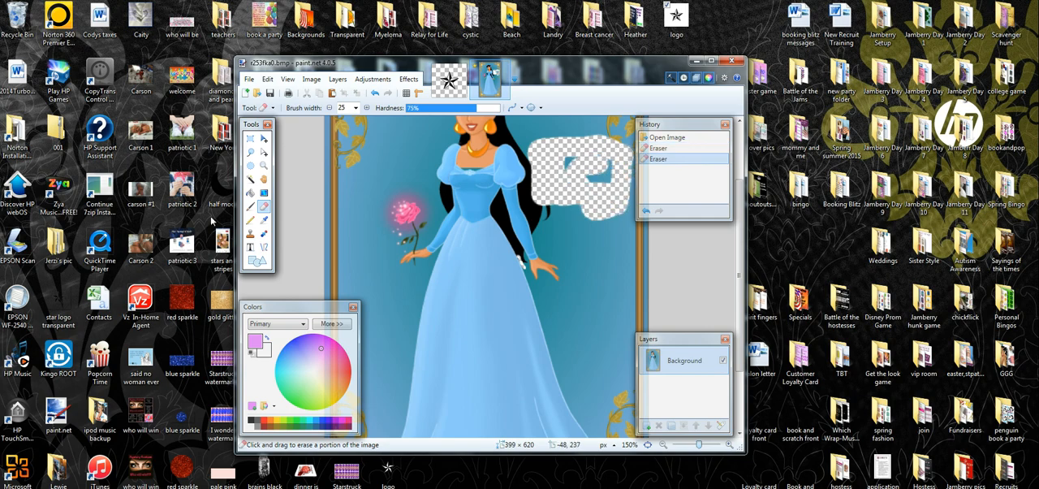
Try deleting a rectangular selection of about 103 × 97 pixels from the background above the pink flower
click(250, 140)
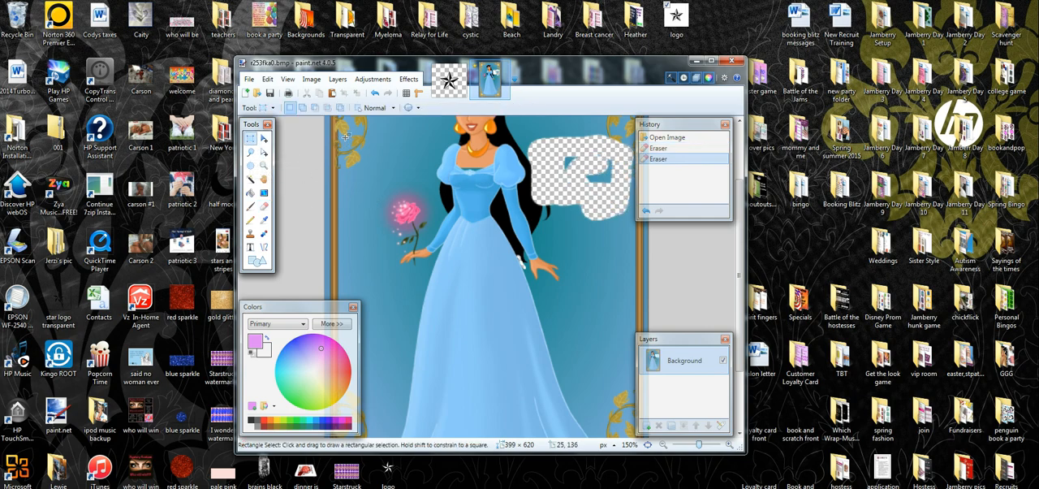
drag(345, 136, 429, 214)
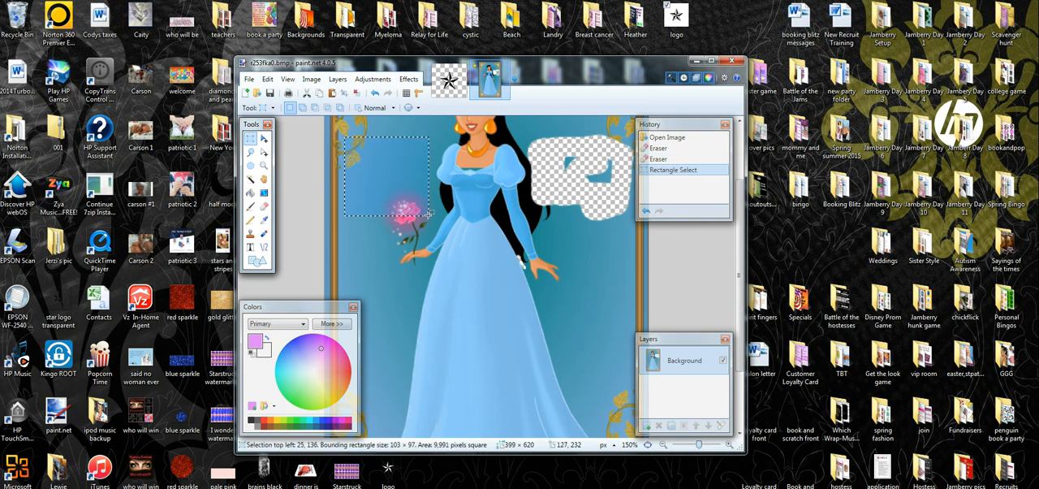
key(Delete)
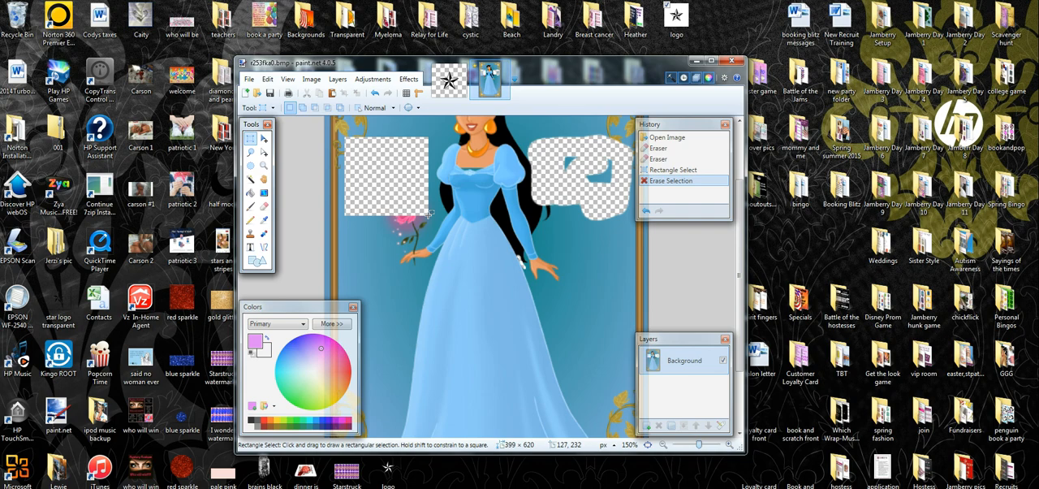
Try deleting a Lasso selection of about 64 × 96 pixels along the dress edge beneath the open hand
click(251, 152)
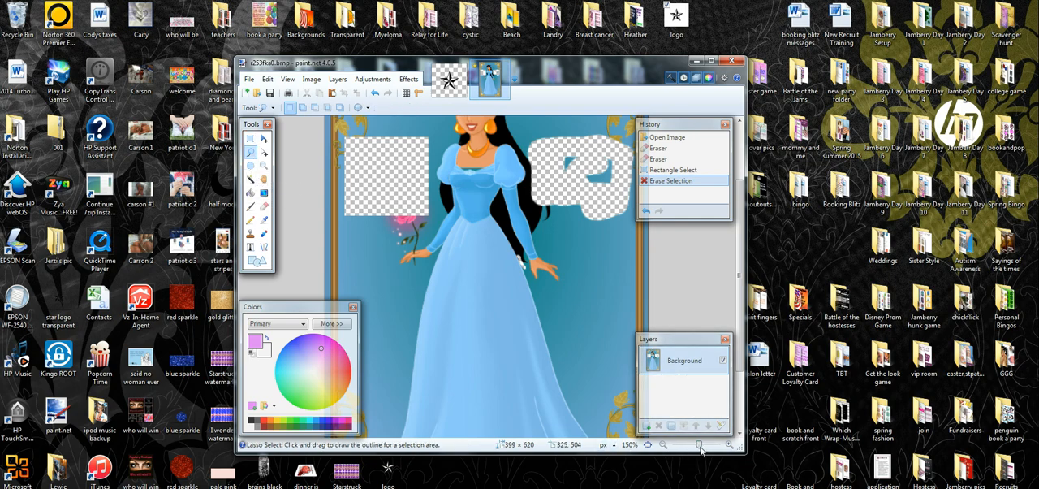
drag(700, 445, 704, 448)
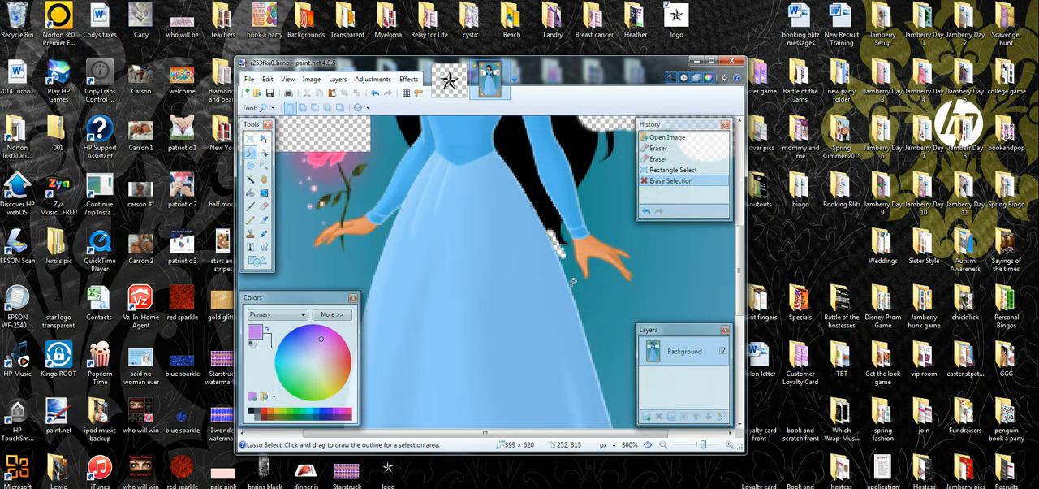
mouse_move(571, 282)
mouse_down()
mouse_move(602, 381)
mouse_move(619, 376)
mouse_move(659, 330)
mouse_move(672, 219)
mouse_up()
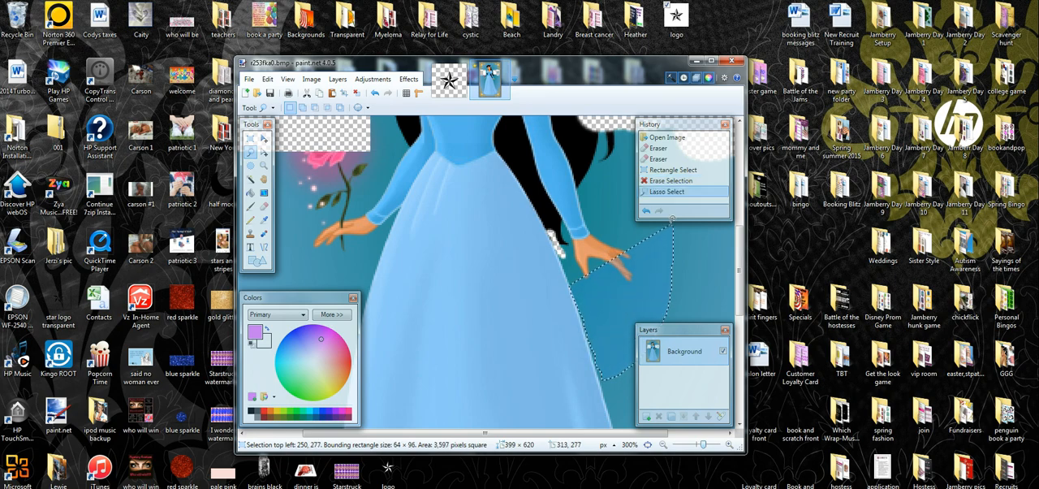
key(Delete)
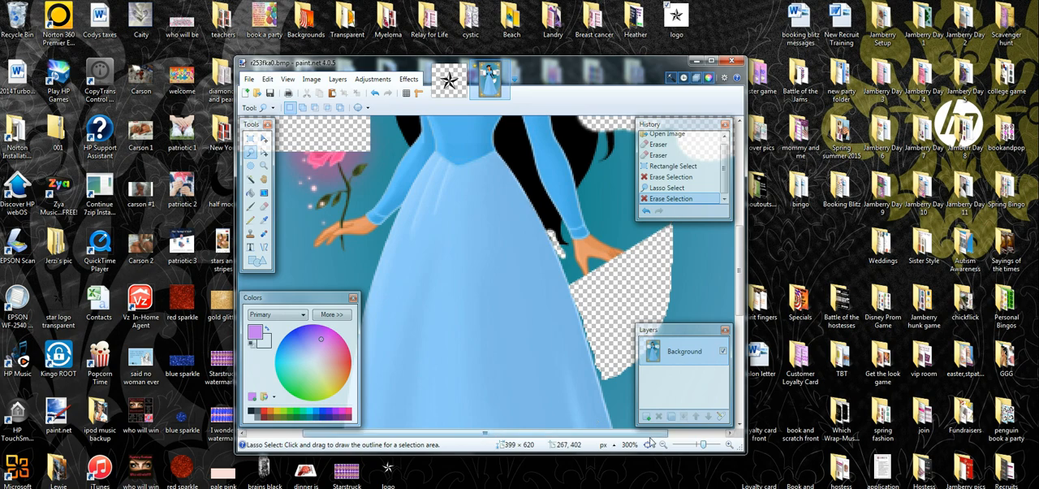
Try cleaning the leftover teal fringe along the dress edge beside the lasso cut-out, using the Eraser at brush width 2
drag(643, 433, 708, 445)
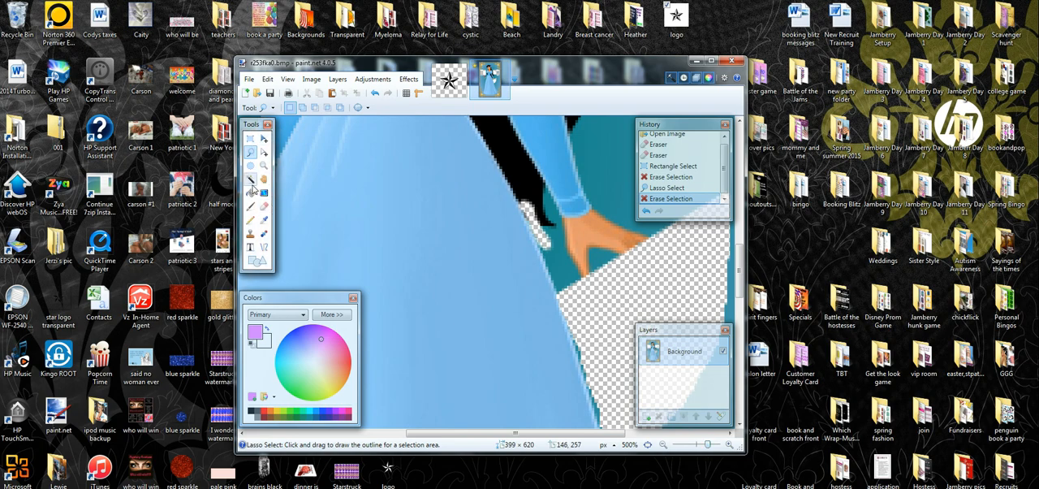
click(264, 206)
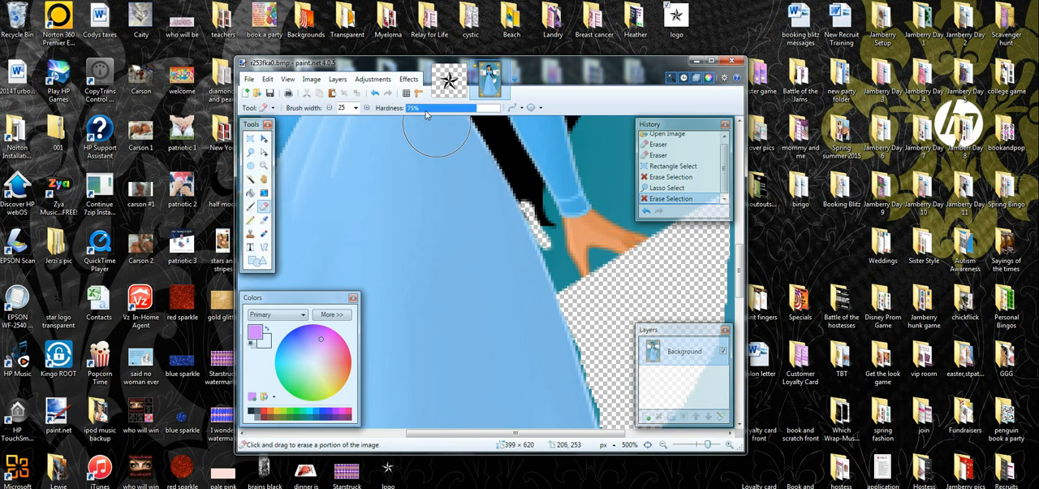
click(356, 107)
drag(367, 216, 366, 135)
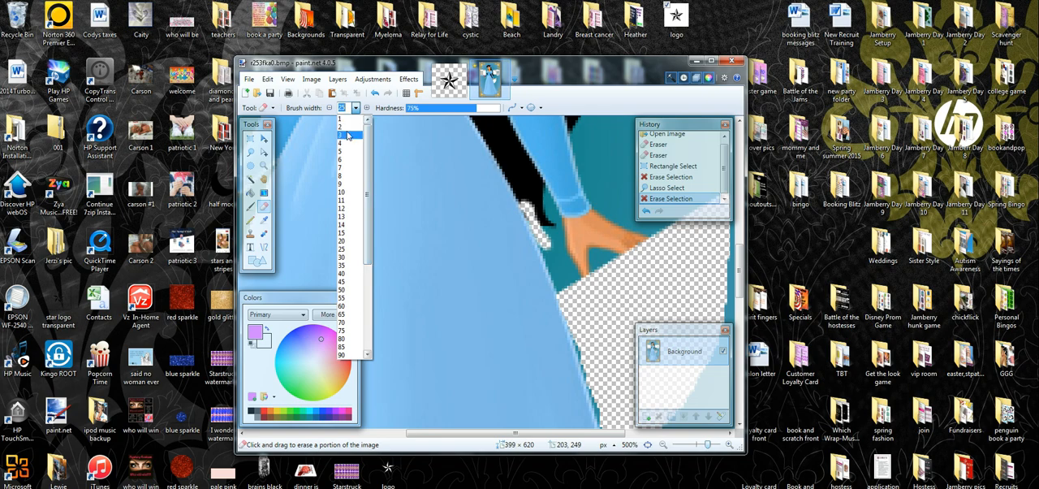
click(346, 128)
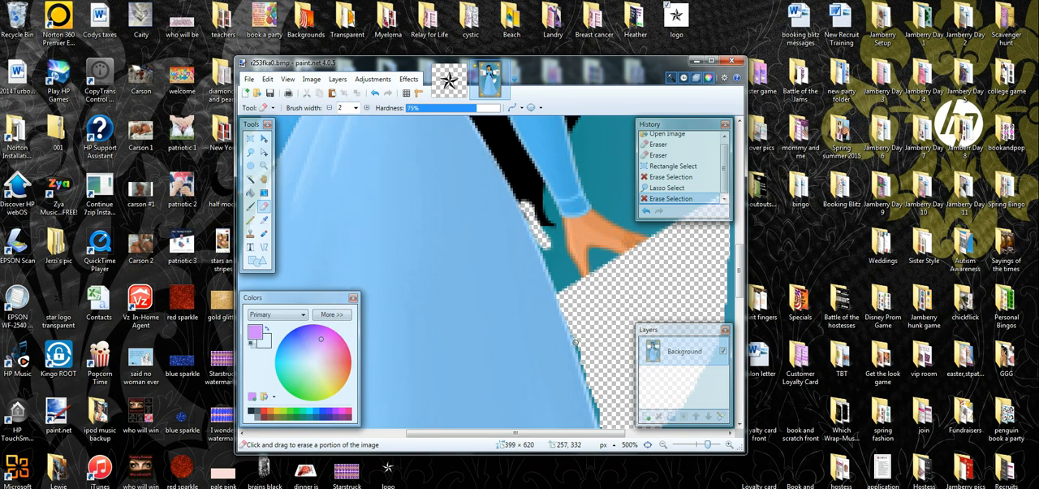
click(576, 340)
click(576, 339)
click(577, 339)
click(576, 334)
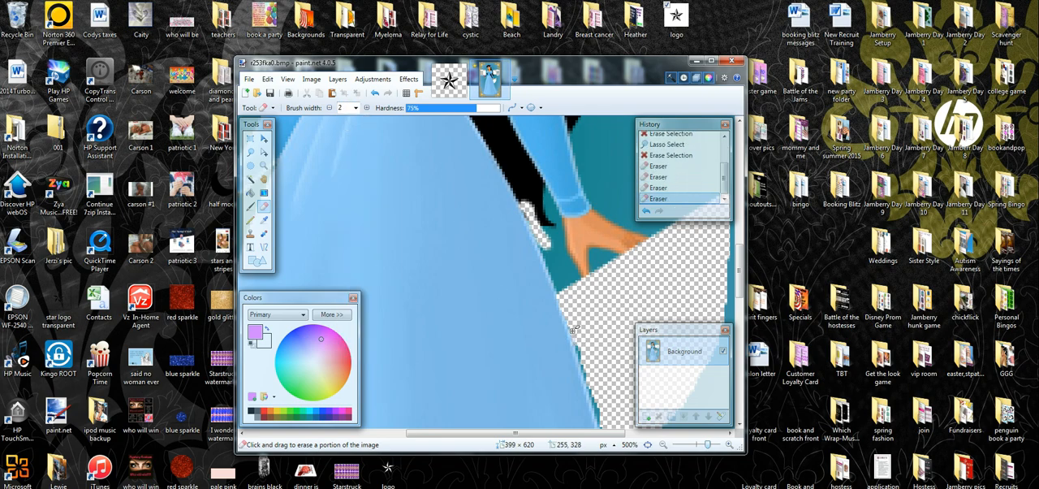
click(575, 331)
click(580, 344)
click(580, 347)
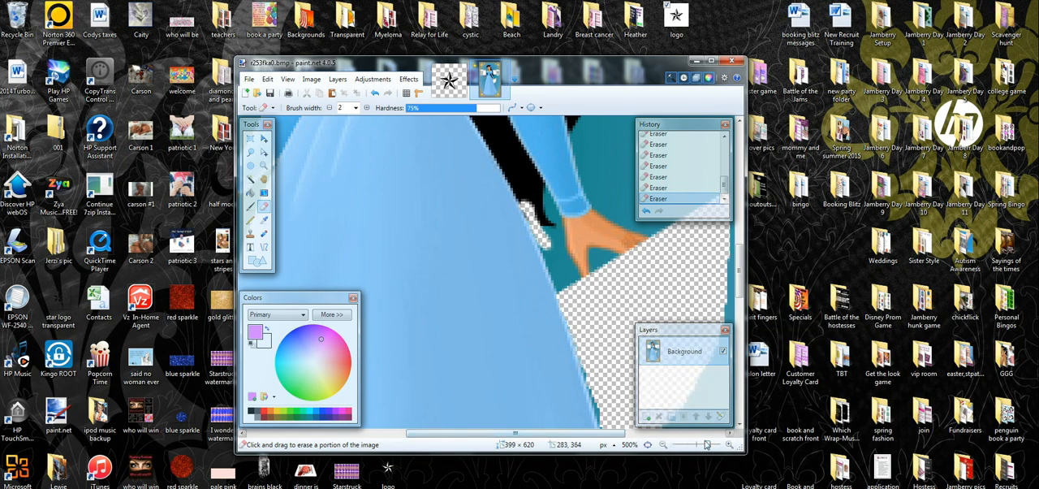
Try erasing the blue background along the upper-left outline of the yellow rose in the frame's lower-right corner
drag(708, 445, 697, 446)
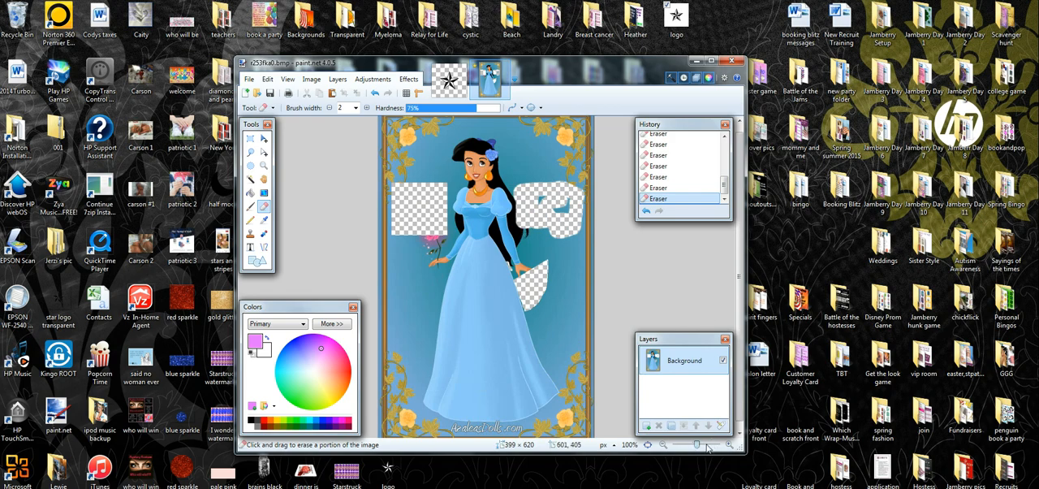
drag(696, 446, 715, 445)
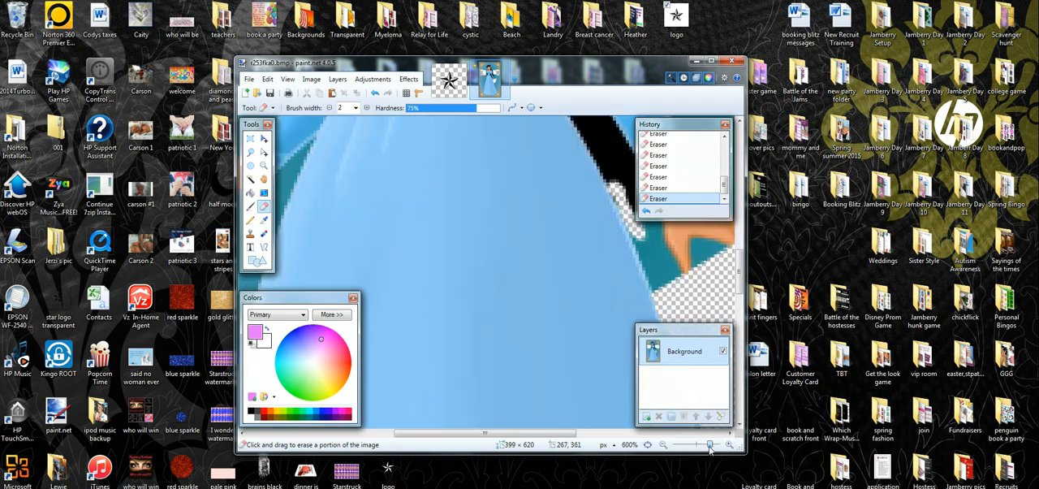
drag(560, 439, 697, 433)
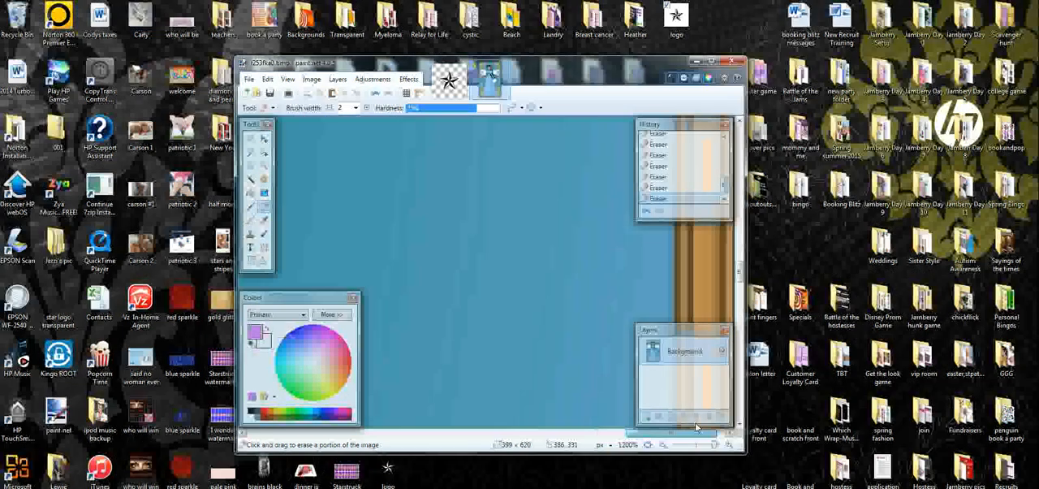
drag(743, 273, 673, 437)
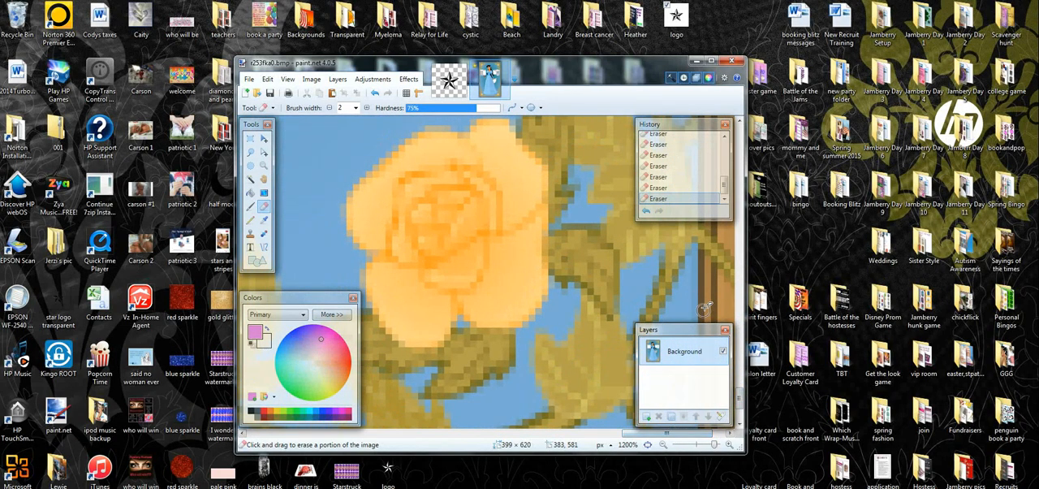
drag(740, 400, 740, 398)
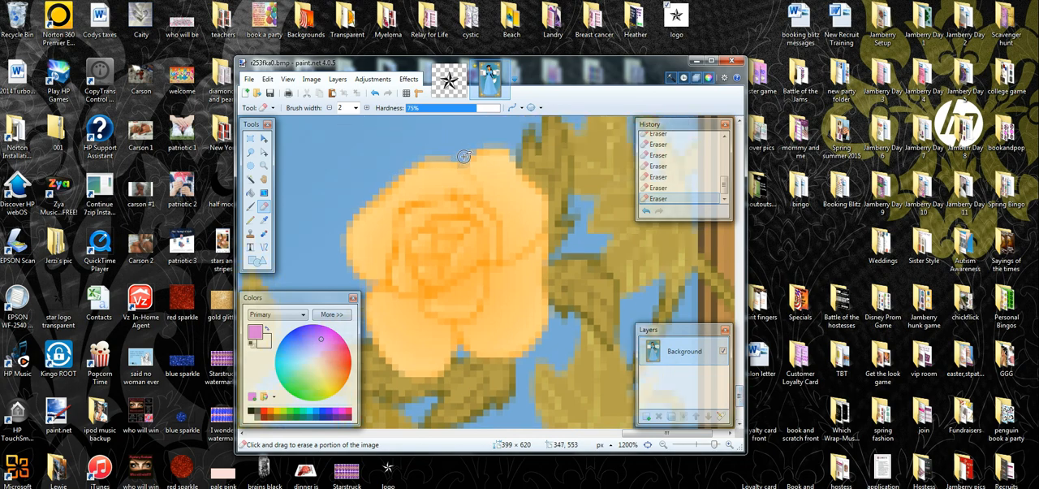
mouse_move(463, 157)
mouse_down()
mouse_move(392, 163)
mouse_move(392, 177)
mouse_move(400, 163)
mouse_move(340, 228)
mouse_move(366, 291)
mouse_up()
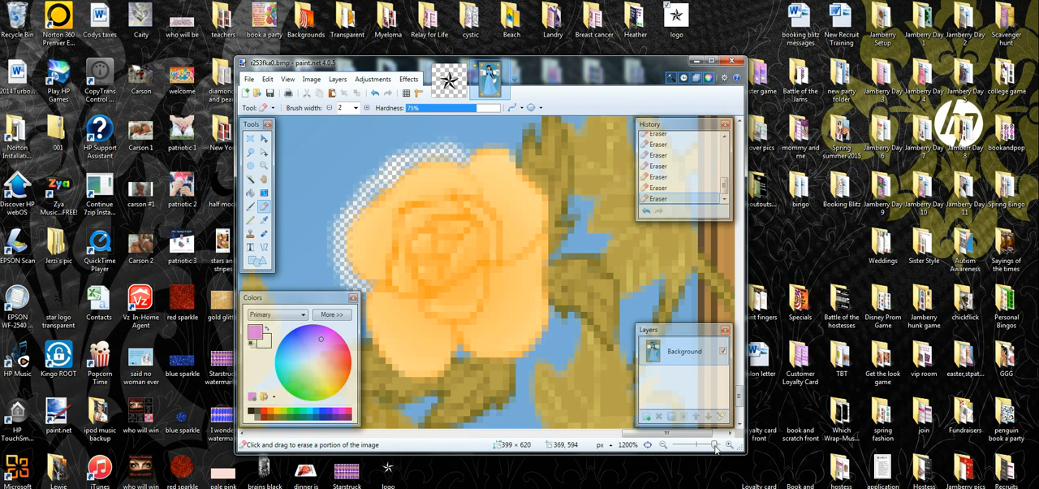
Look over the princess up to her head, and roll the picture back to its originally opened state
drag(715, 446, 704, 445)
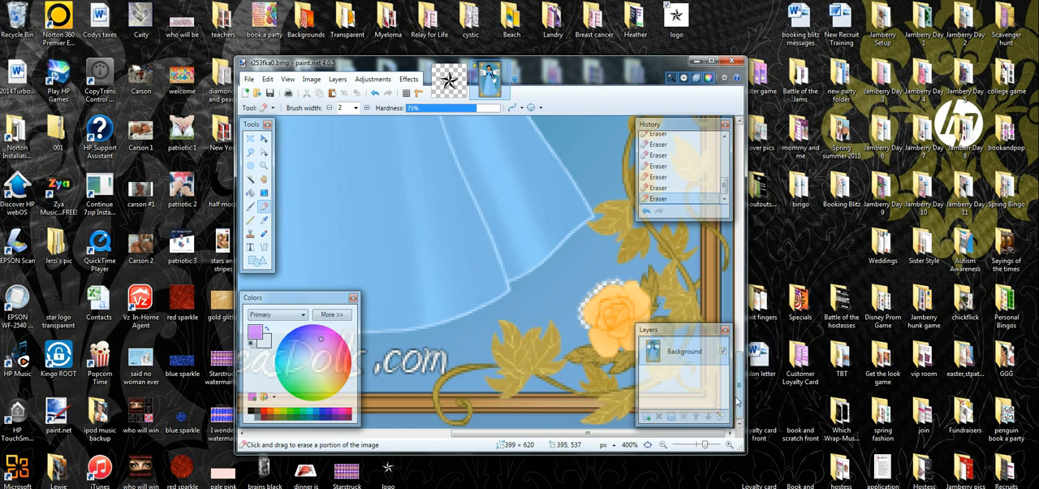
drag(739, 401, 740, 231)
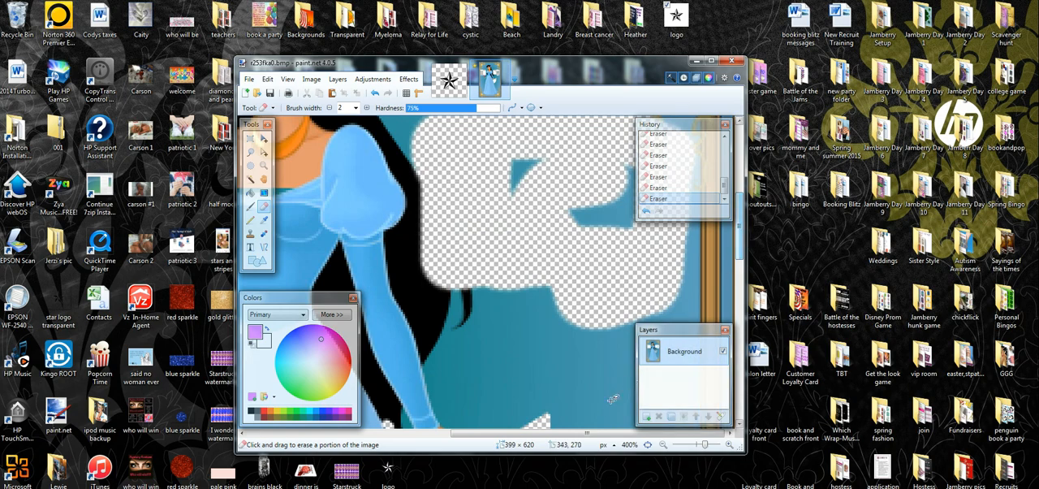
drag(591, 438, 425, 439)
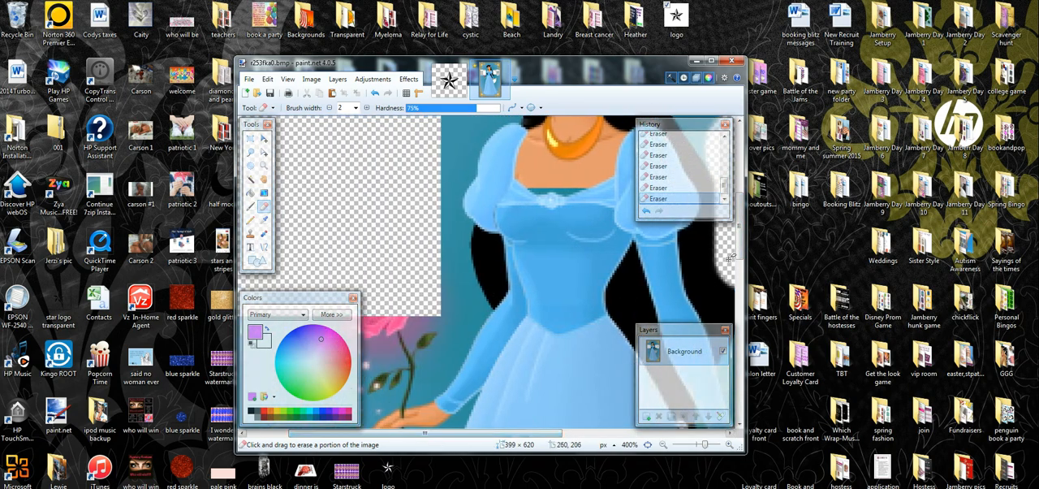
drag(740, 235, 741, 162)
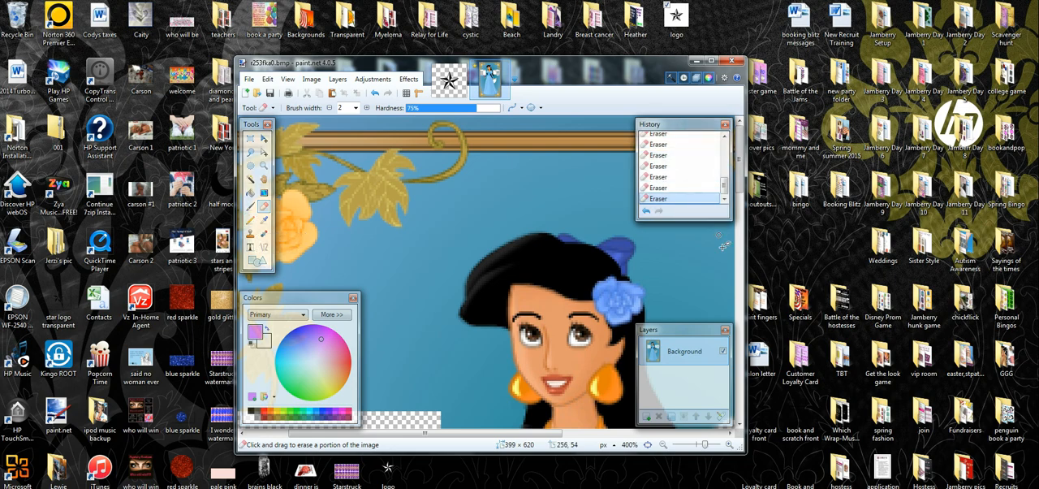
mouse_move(705, 445)
mouse_down()
mouse_move(686, 446)
mouse_move(696, 447)
mouse_up()
scroll(661, 134, up, 10)
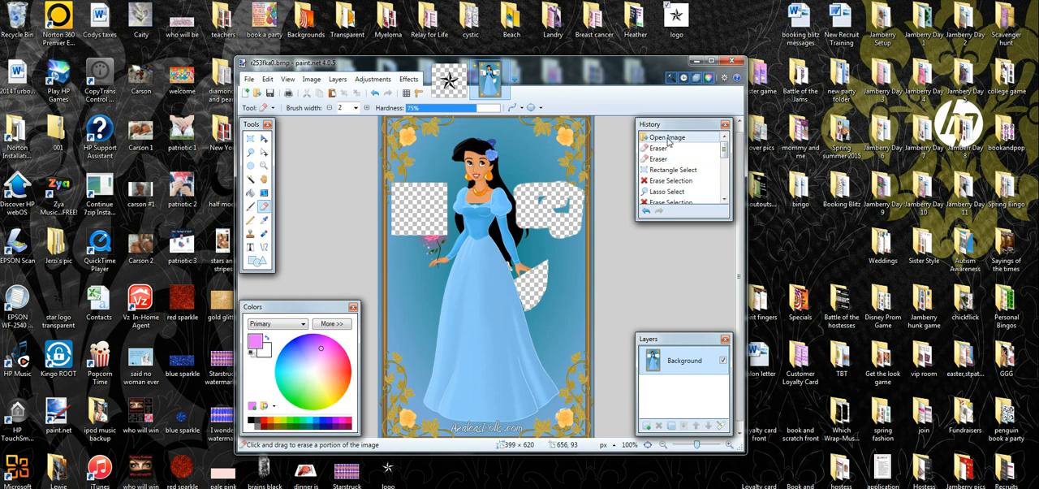
click(667, 139)
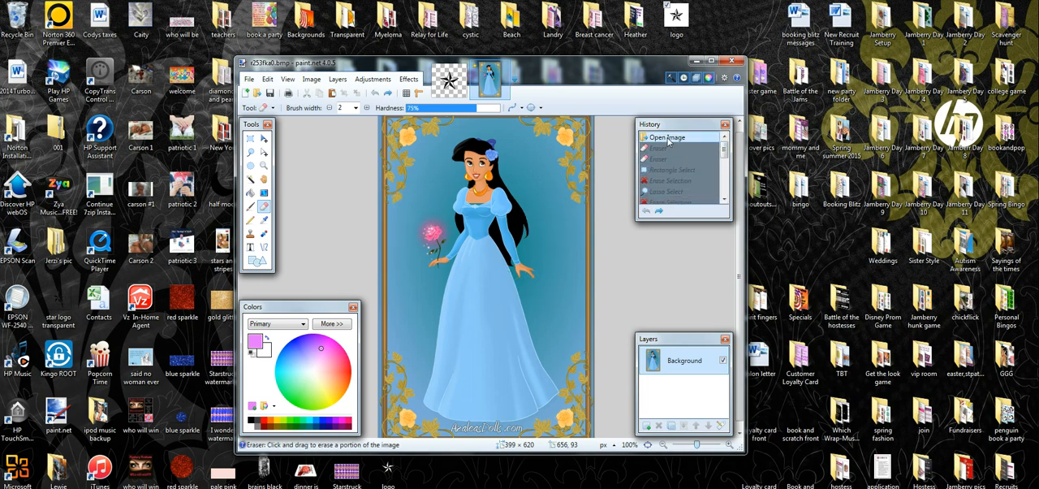